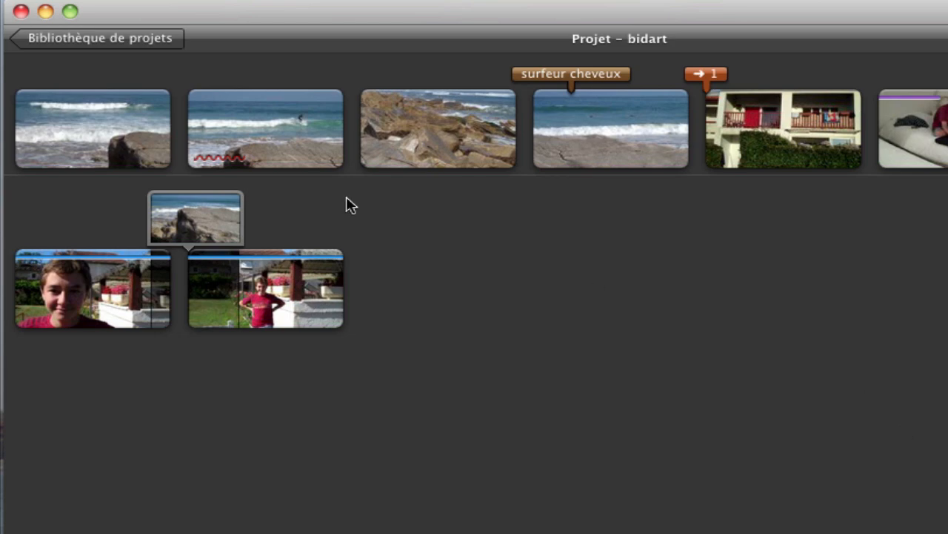
Return to the project library and open the "musique" project for editing.
click(51, 39)
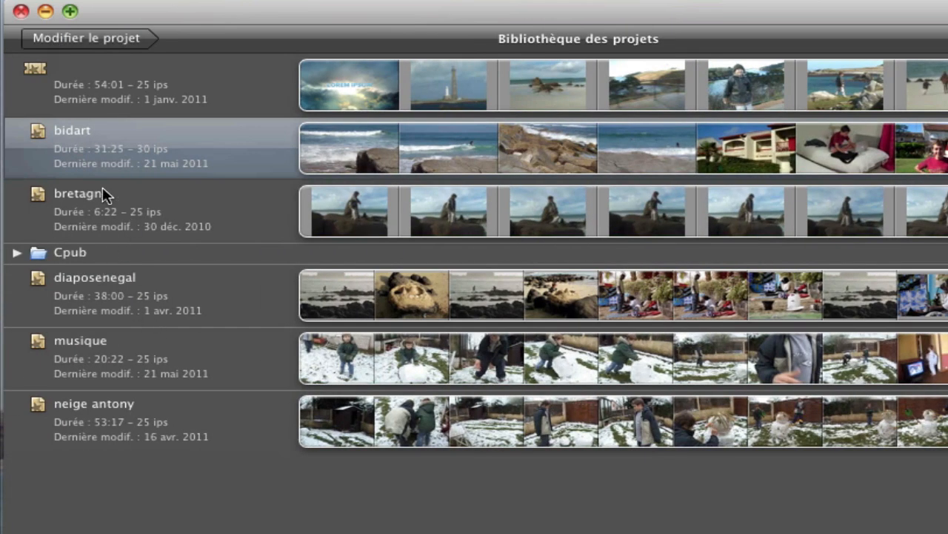
click(134, 365)
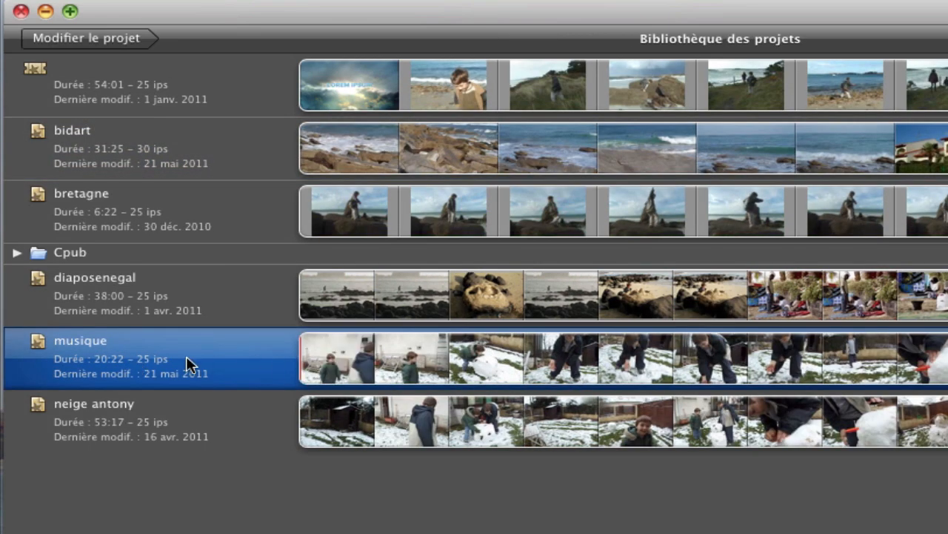
double_click(186, 356)
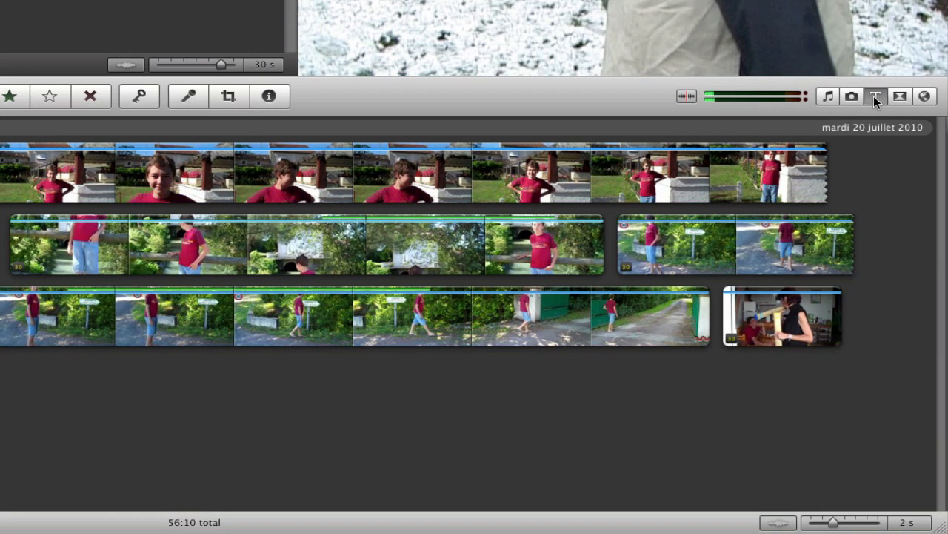
Preview the Album photo and Tableau d'affichage themes, and apply the Bande dessinée theme with transitions and titles added automatically.
click(874, 96)
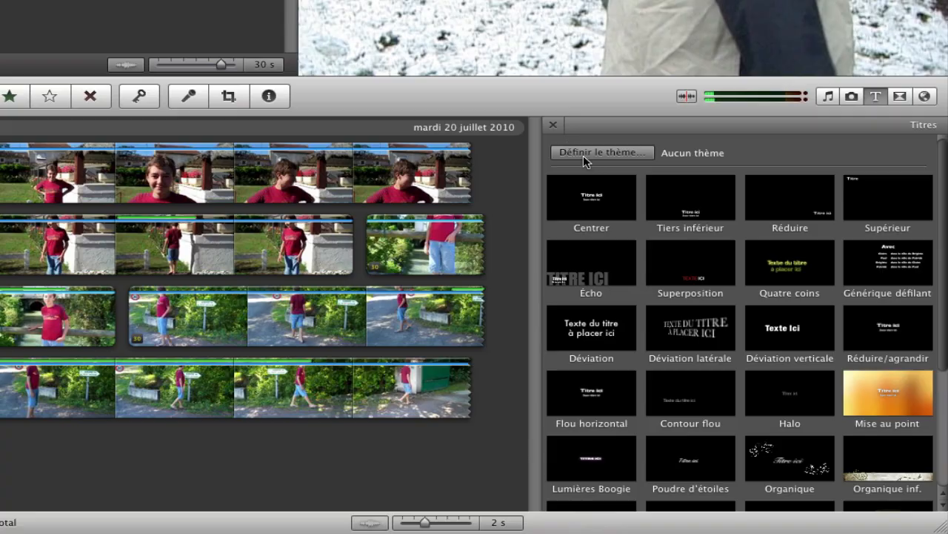
click(583, 152)
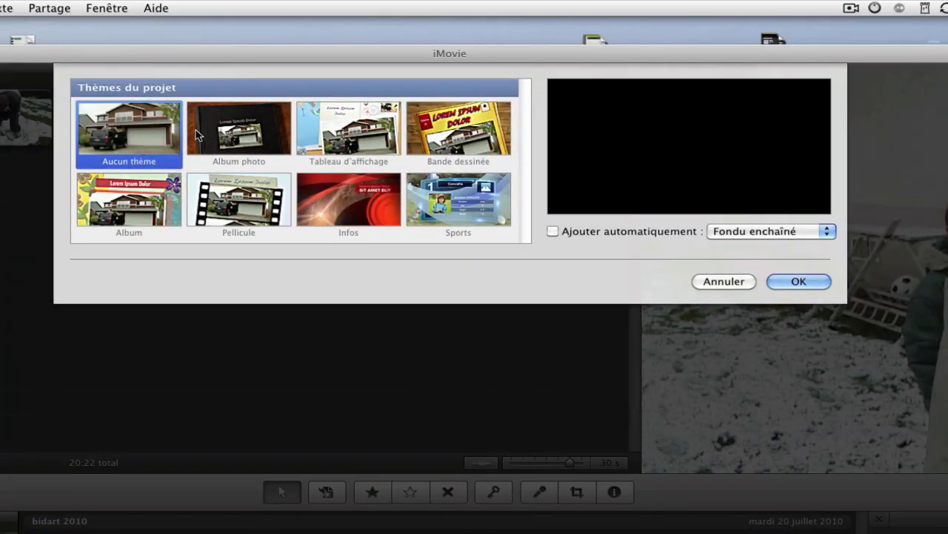
click(235, 136)
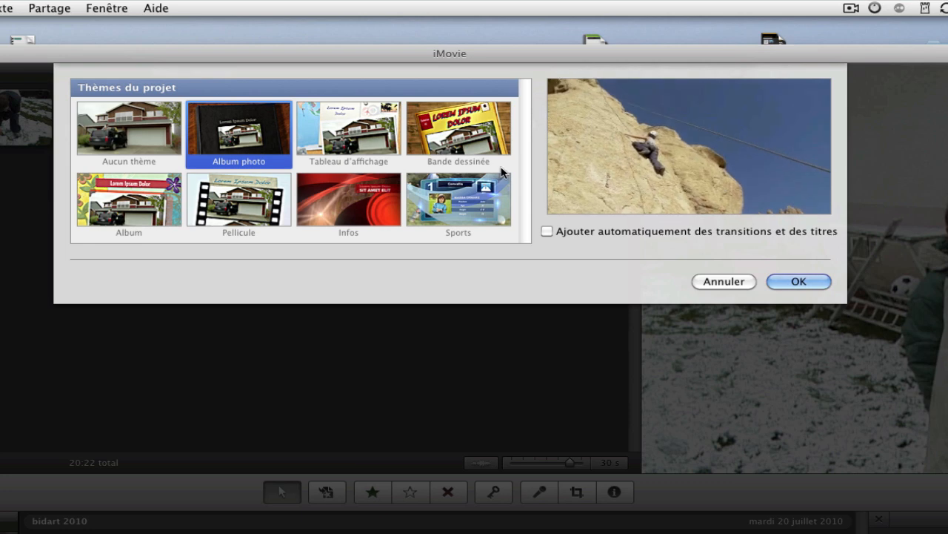
click(360, 149)
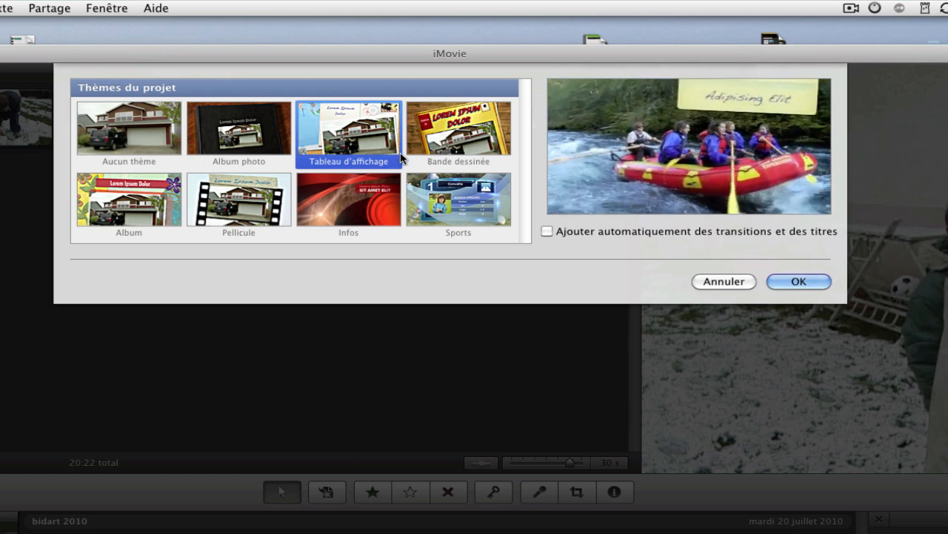
click(473, 144)
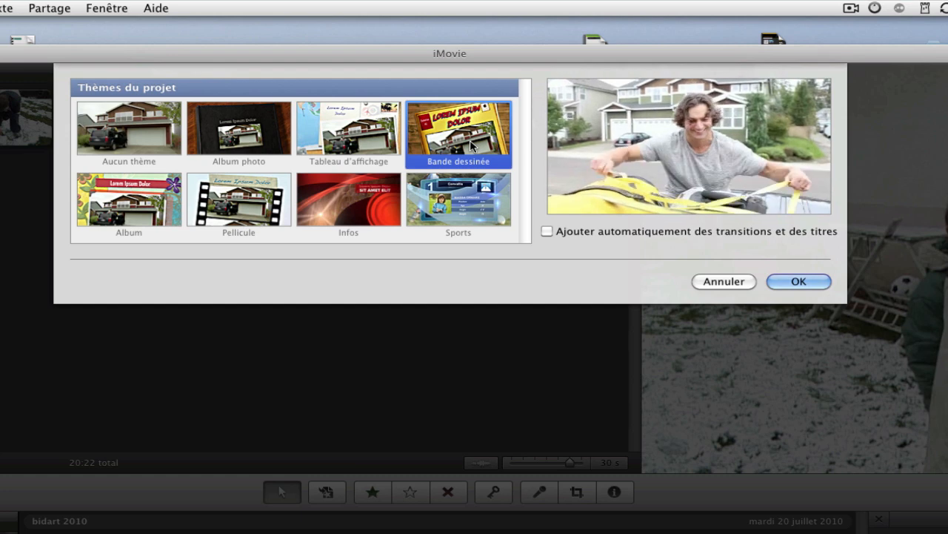
click(547, 231)
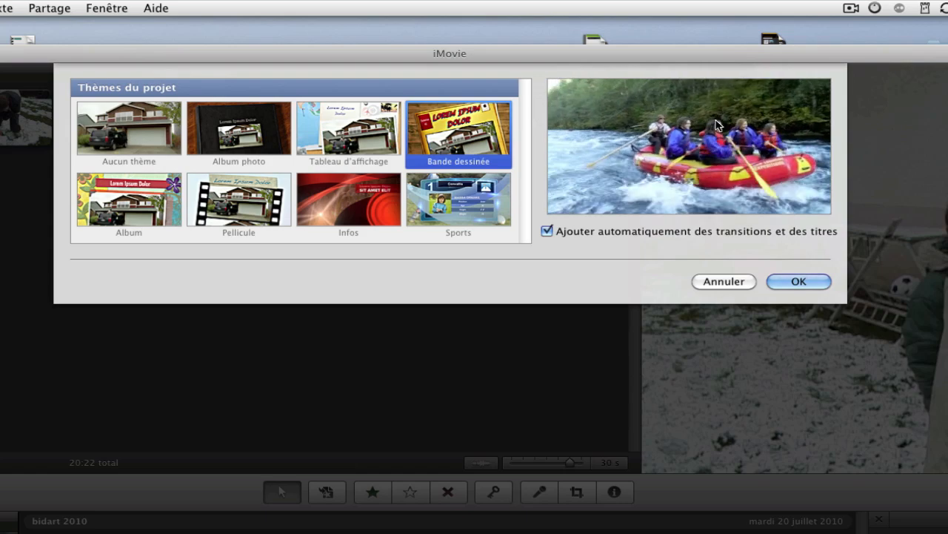
click(803, 280)
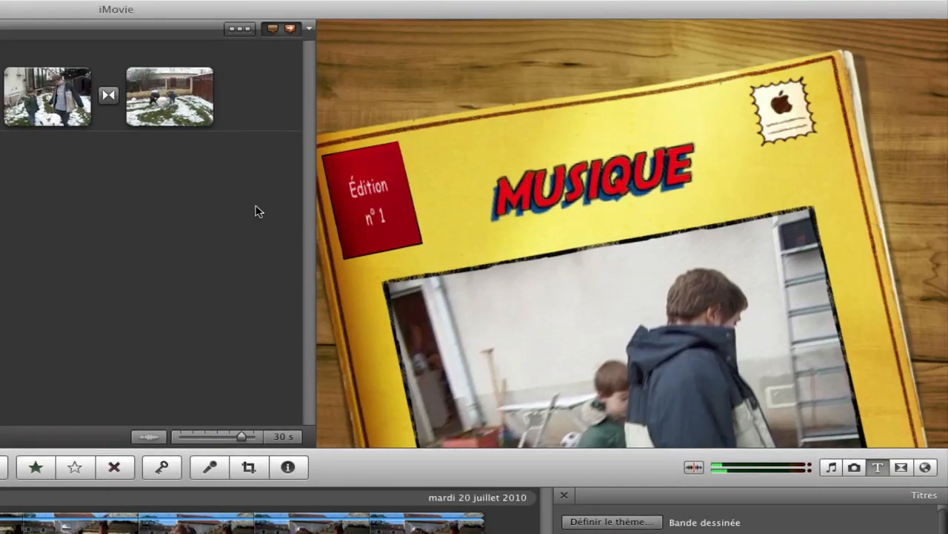
Replace the opening title text with NEIGE and play the project from its beginning.
click(589, 193)
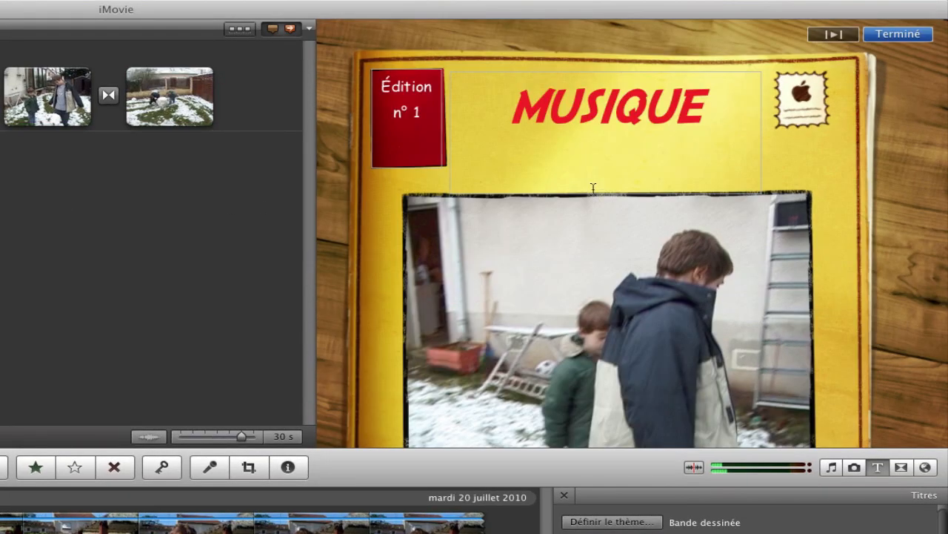
click(601, 113)
click(643, 110)
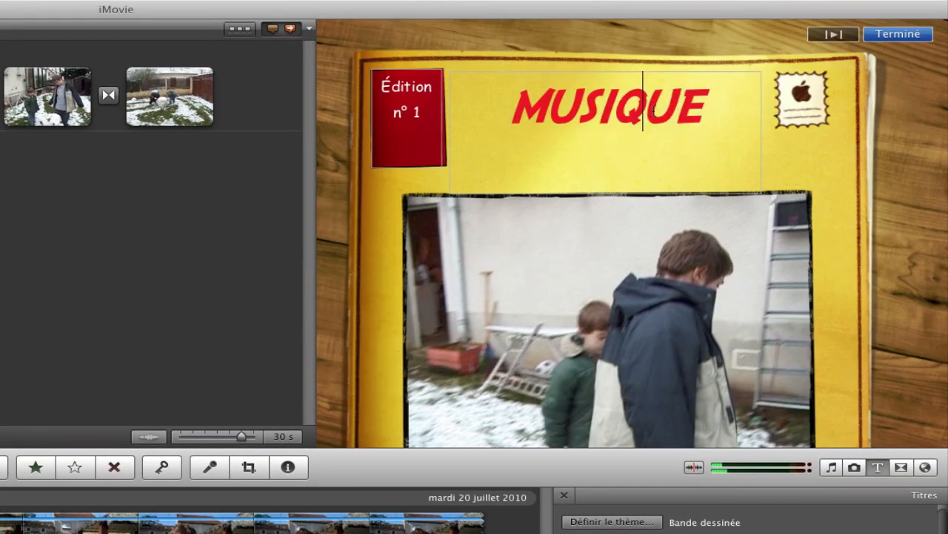
drag(707, 110, 511, 113)
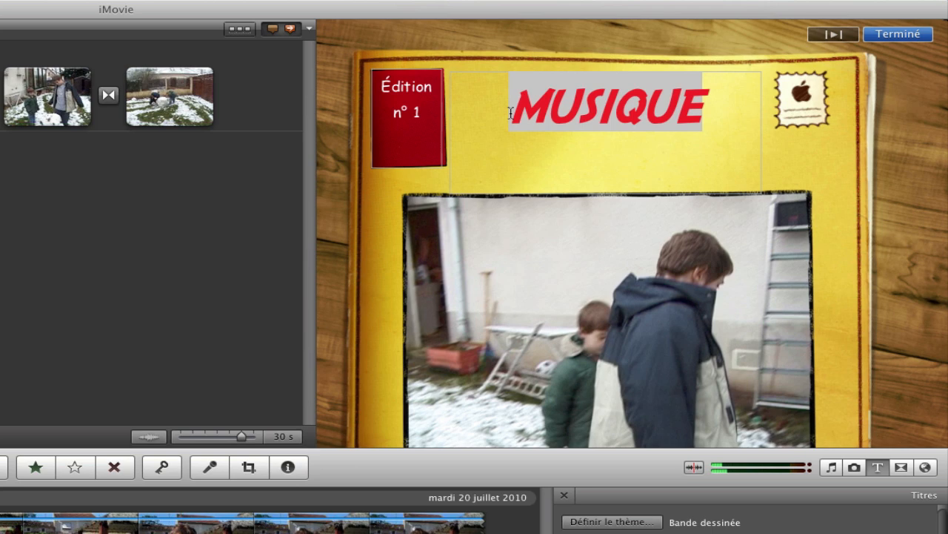
key(BackSpace)
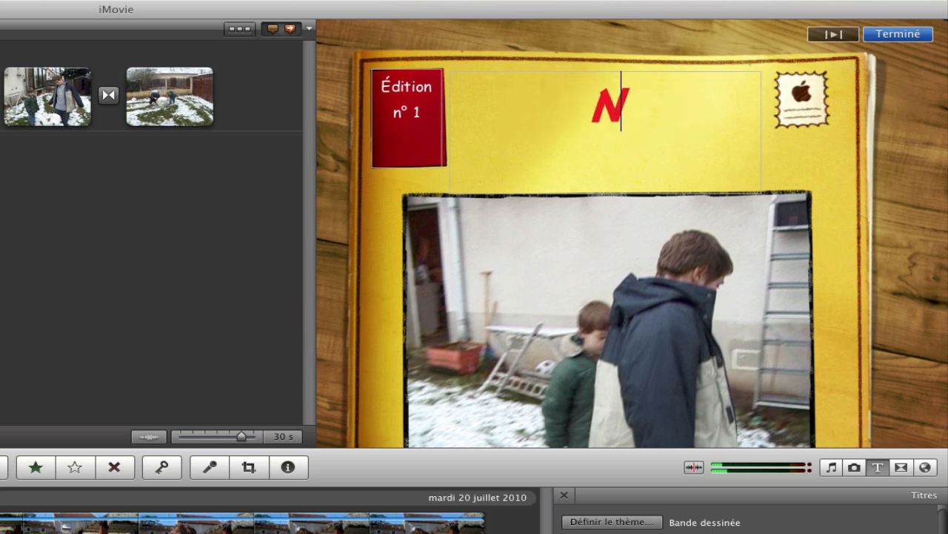
text(NEIGE)
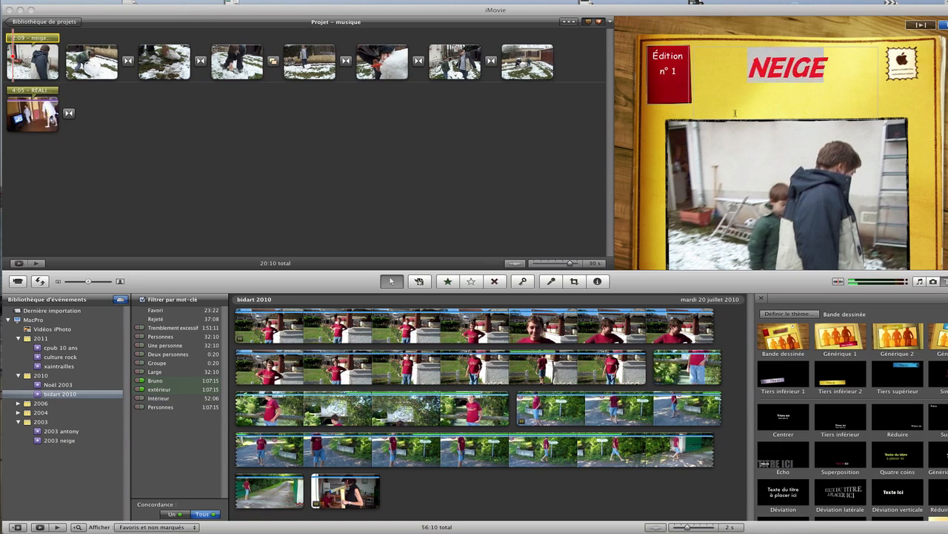
click(34, 31)
key(space)
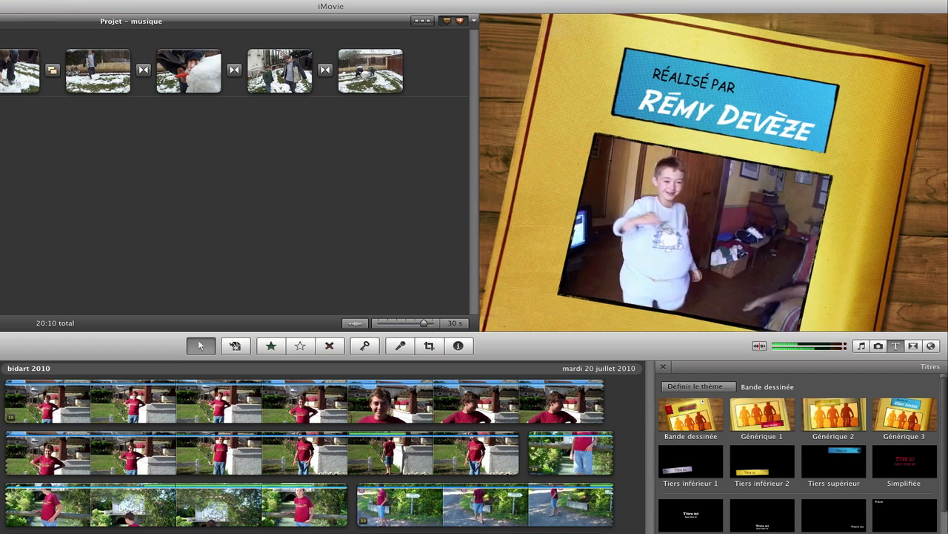
Replace the name under RÉALISÉ PAR in the closing title with DEWEB'S VIDEO and preview the title.
click(729, 116)
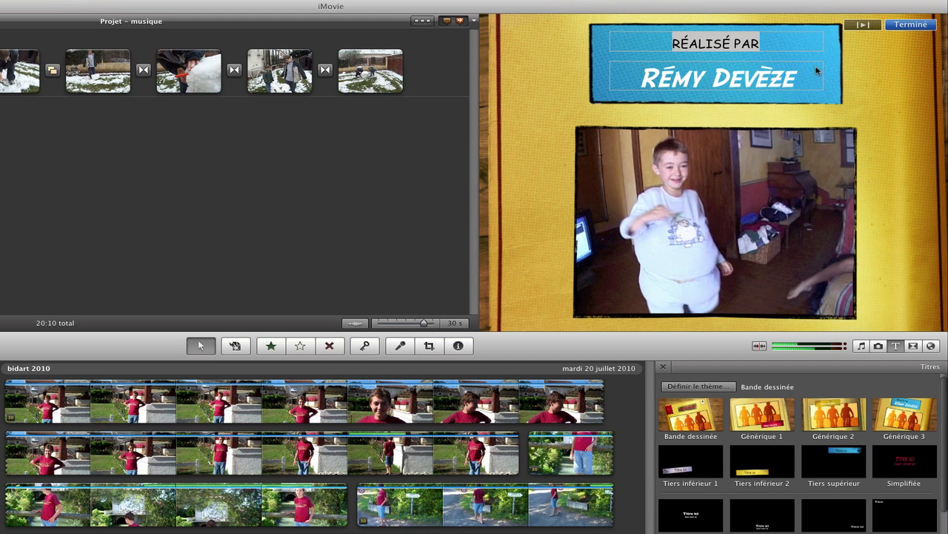
click(817, 71)
text(DEWEB'S)
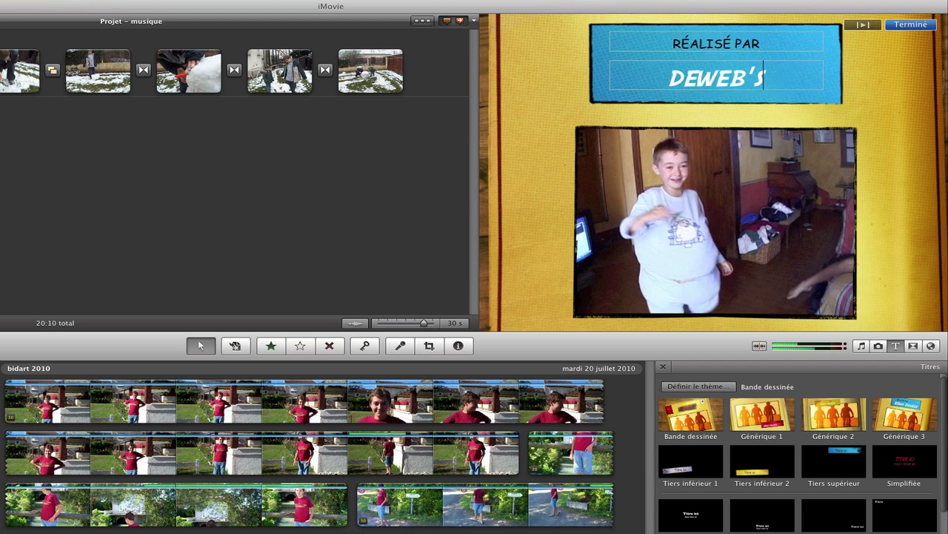
text( VIDEO)
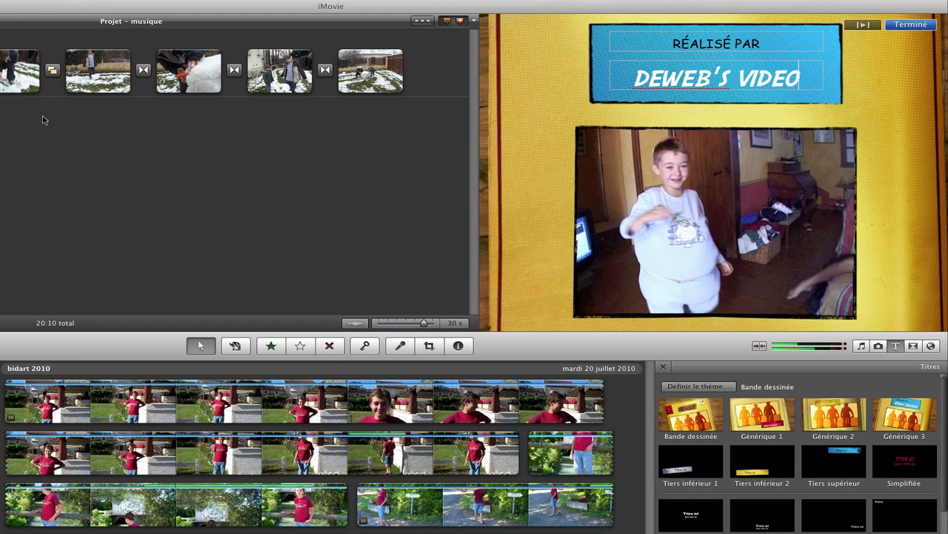
key(super+a)
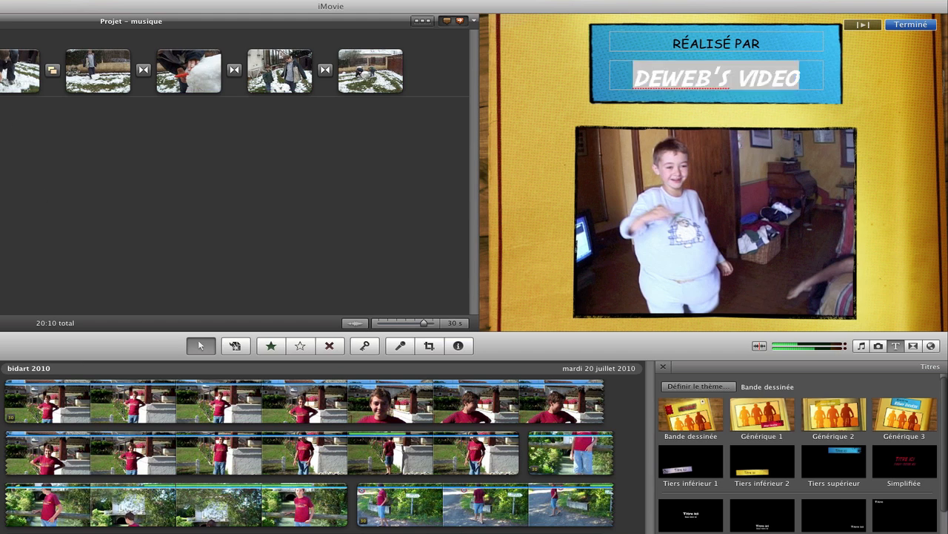
click(863, 25)
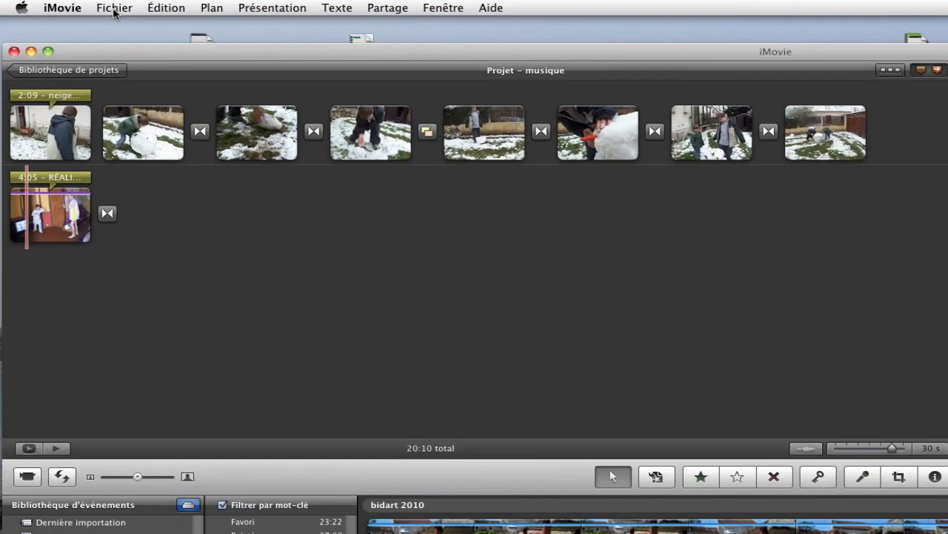
Change the project theme to Pellicule, keeping automatic transitions and titles enabled.
click(72, 7)
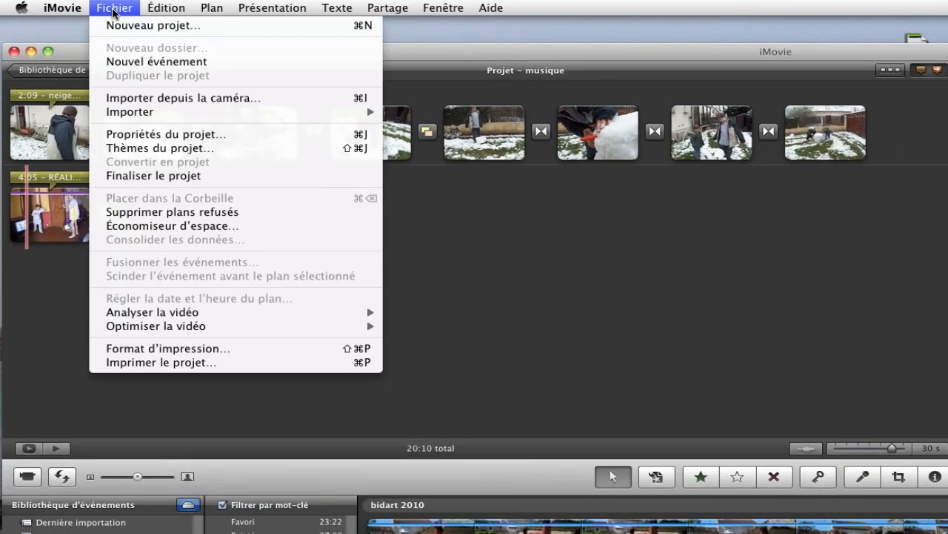
click(200, 148)
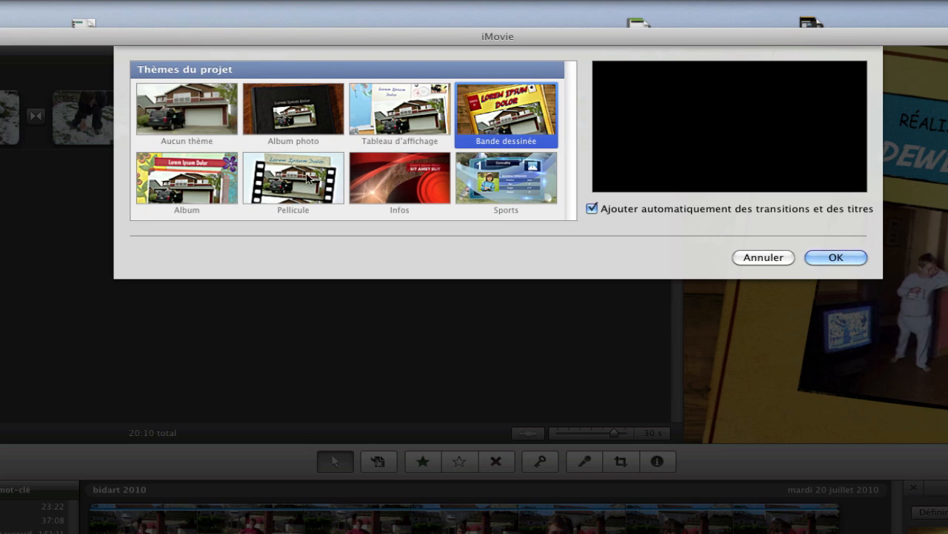
click(310, 179)
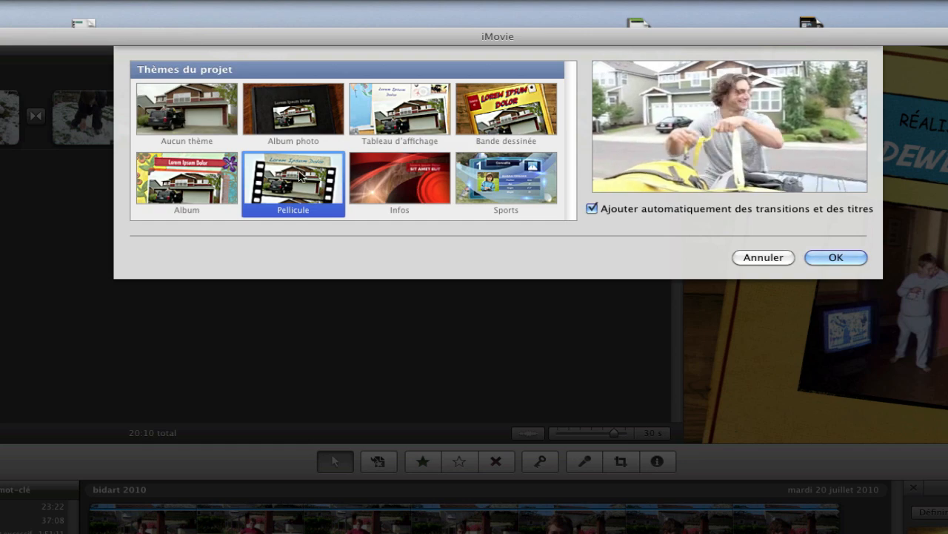
click(829, 255)
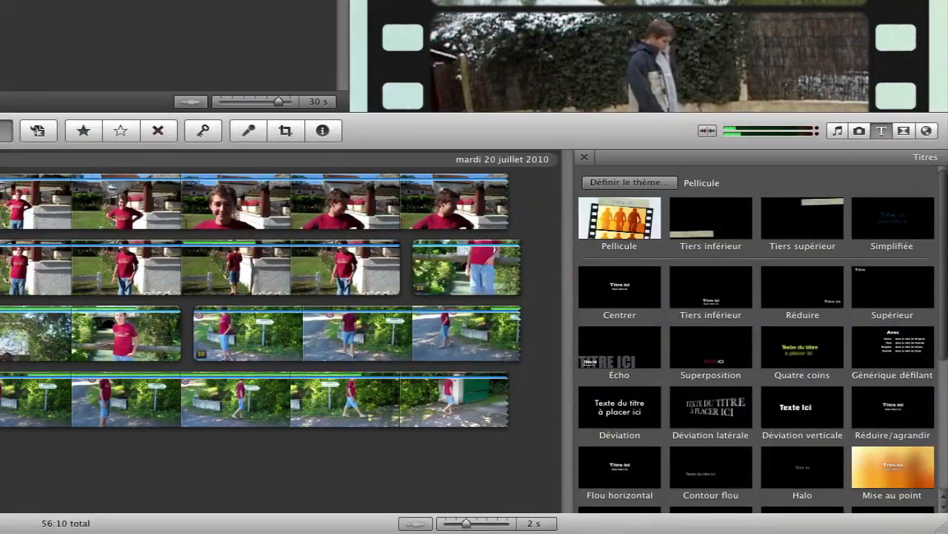
Replace only the transition between the second and third clips with Pellicule 3, turning off automatic transitions.
click(903, 130)
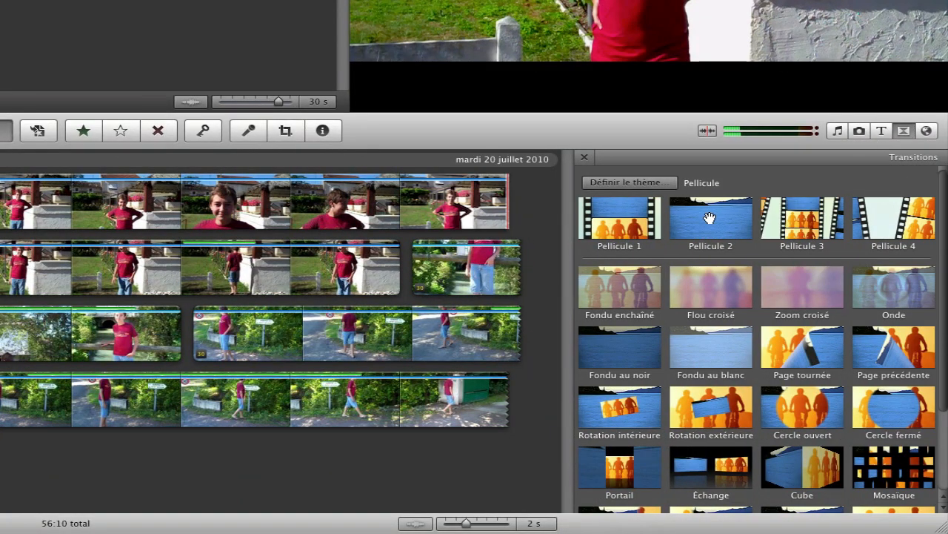
drag(798, 220, 205, 77)
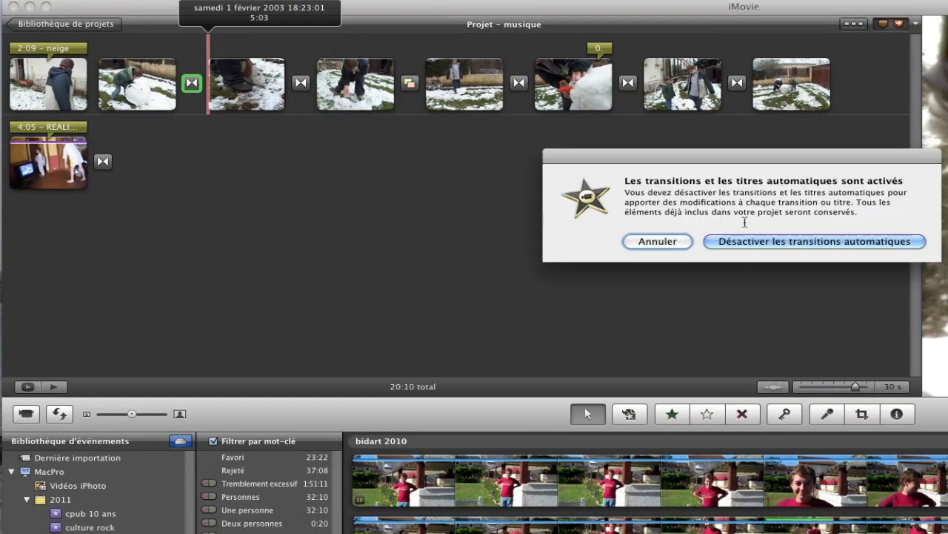
click(721, 241)
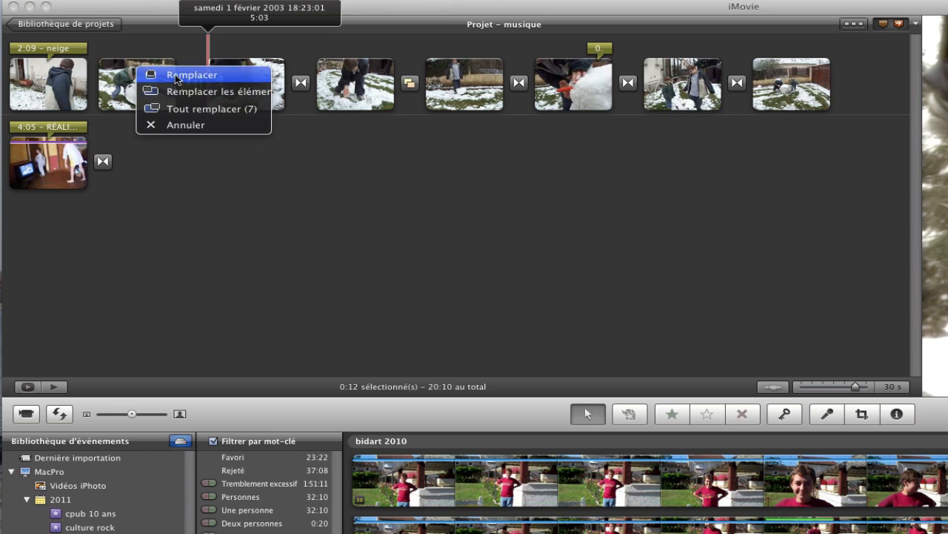
click(209, 77)
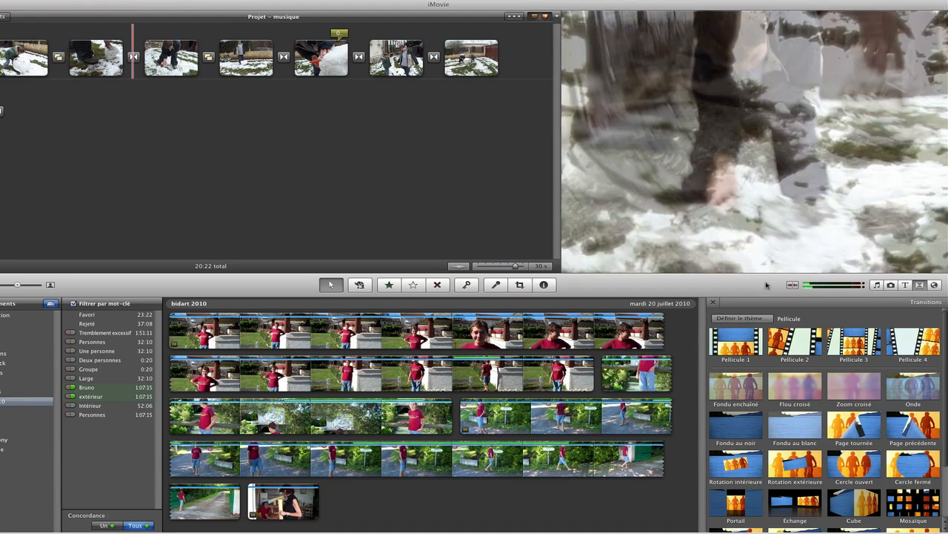
Replace the transition between the third and fourth clips using the "Remplacer les éléments" option, and play the result.
drag(479, 194, 129, 56)
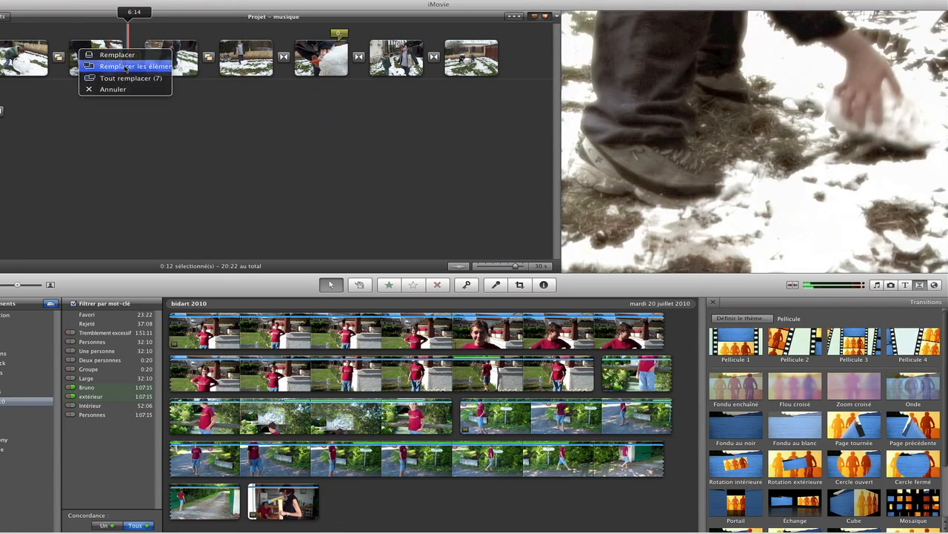
click(127, 67)
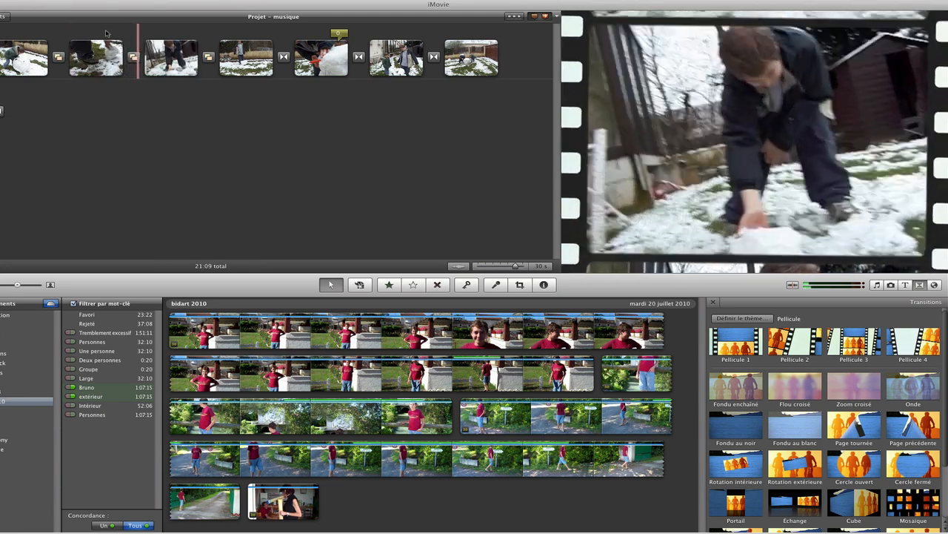
key(space)
key(space)
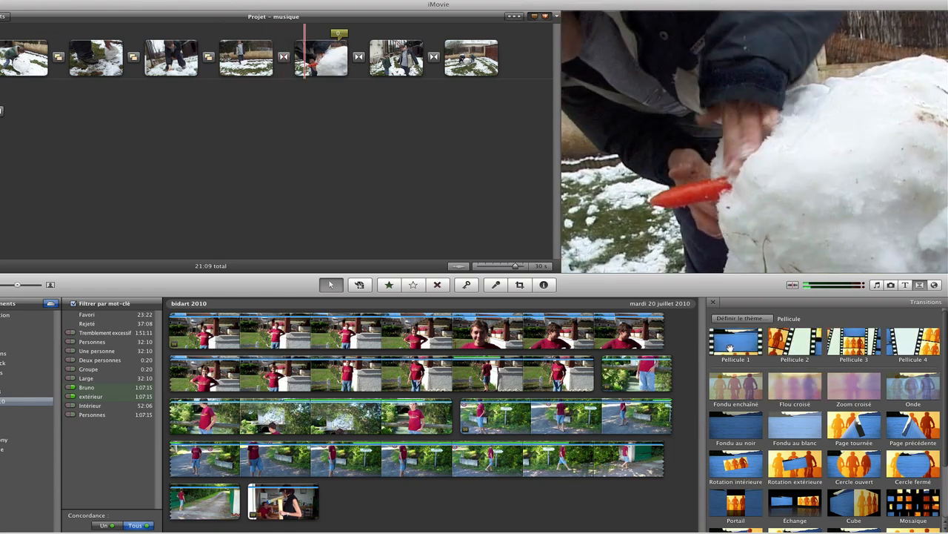
Replace the transition before the carrot-nose snowman clip with Pellicule 1, and put another Pellicule transition on the one after that clip.
drag(730, 347, 277, 52)
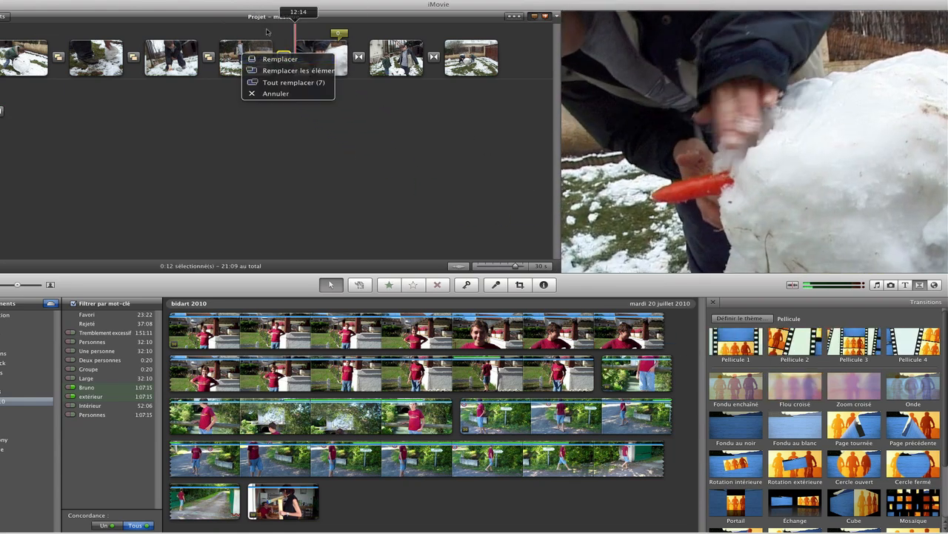
click(270, 58)
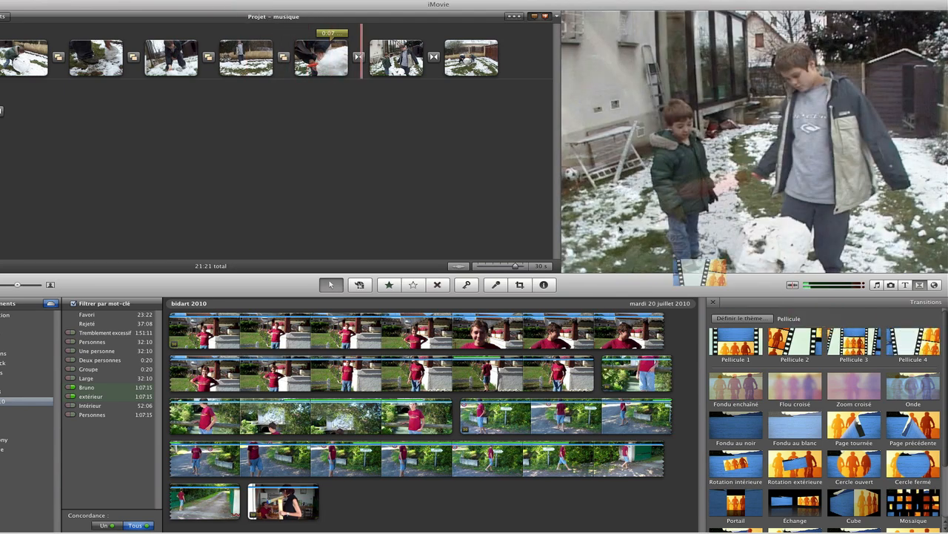
drag(620, 228, 361, 58)
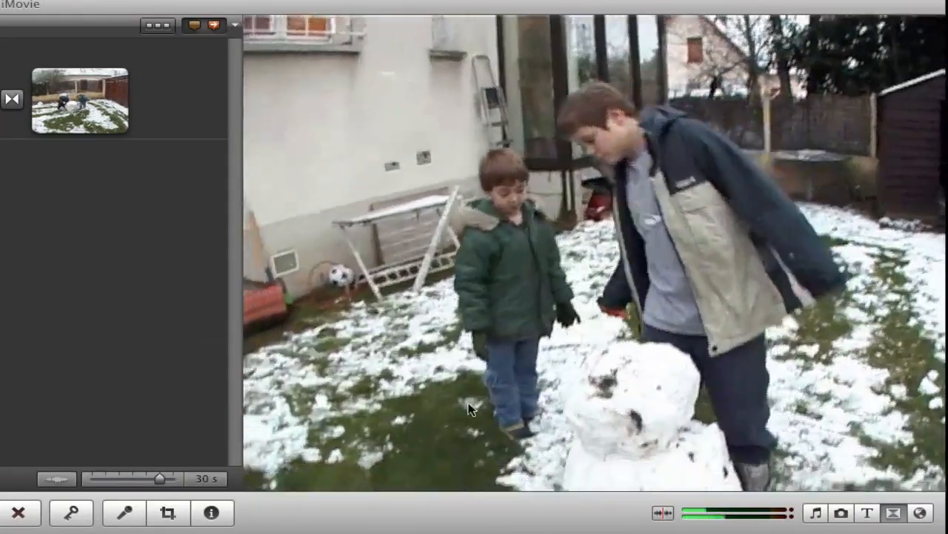
Replace only the transition between the seventh and eighth clips with Pellicule 1 and play the result.
key(space)
drag(705, 372, 368, 55)
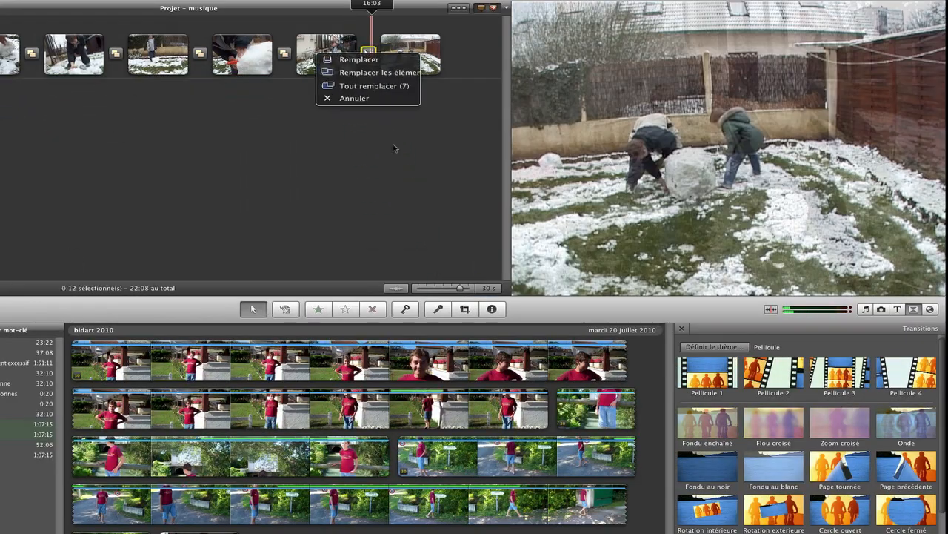
click(360, 59)
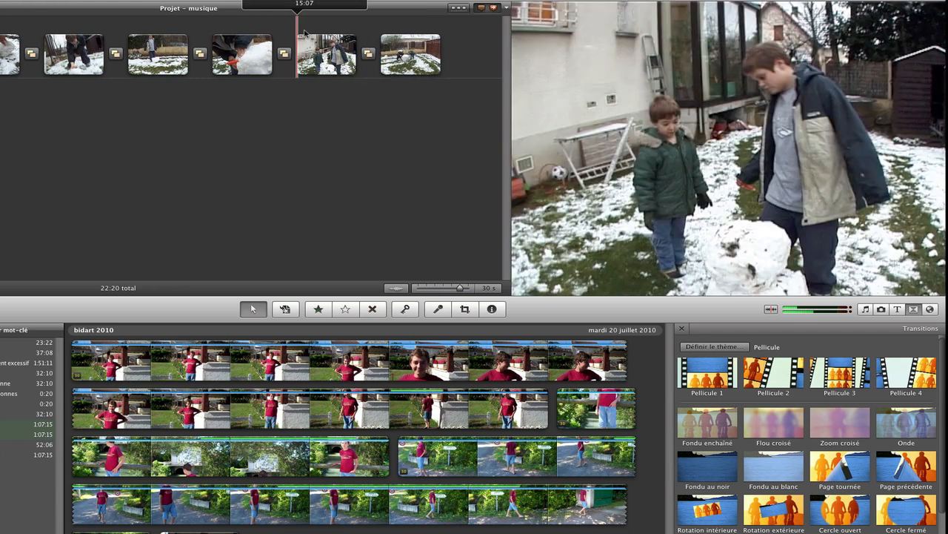
key(space)
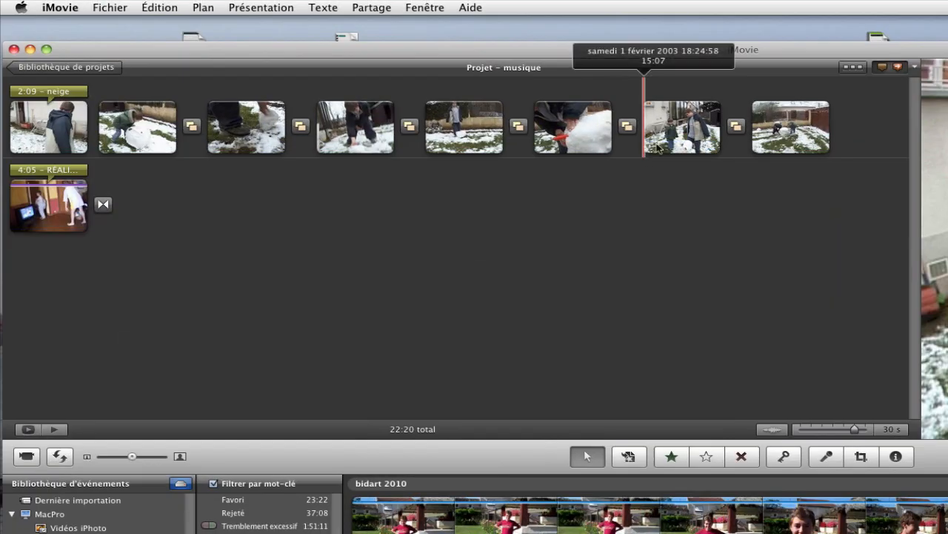
Change the project theme to Bande dessinée with transitions and titles added automatically.
click(110, 9)
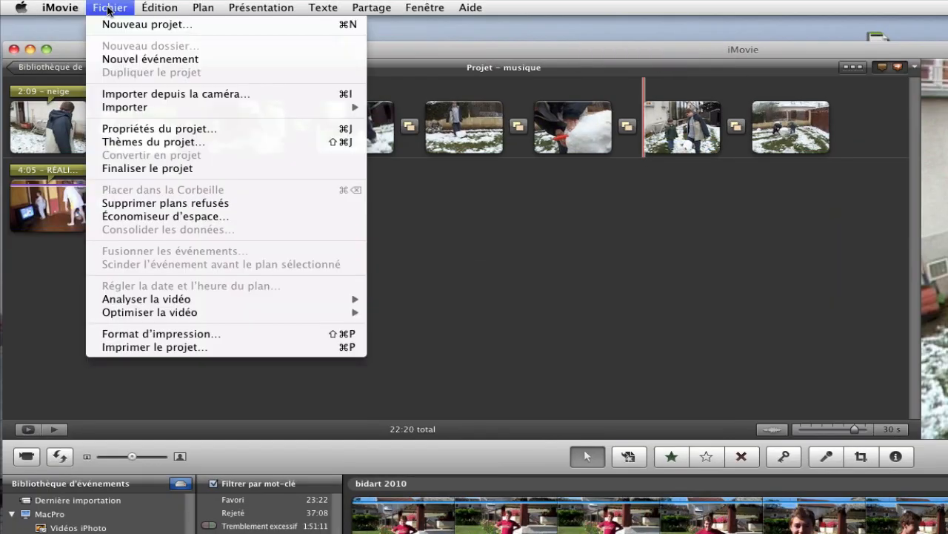
click(160, 143)
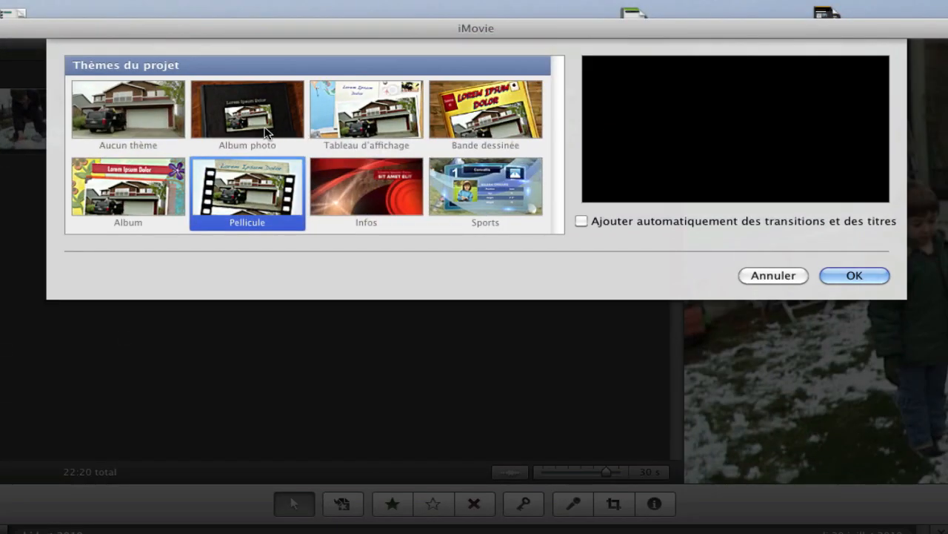
click(485, 111)
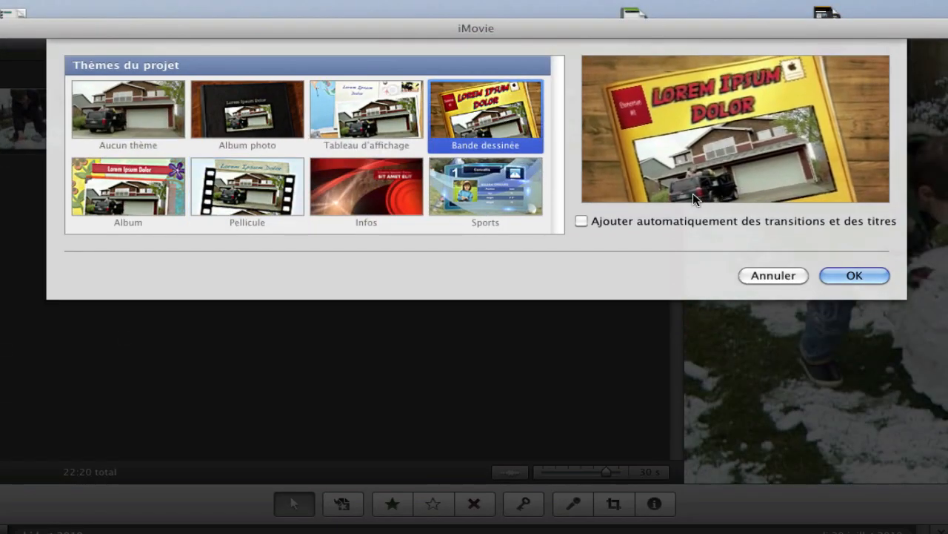
click(582, 221)
click(859, 277)
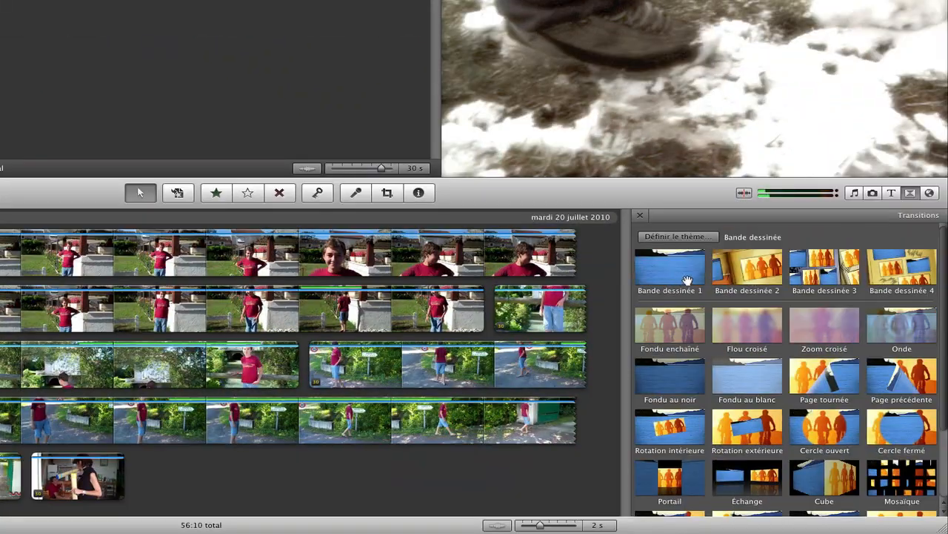
Replace all seven transitions in the project with Bande dessinée 3, turning off automatic transitions.
drag(827, 275, 176, 77)
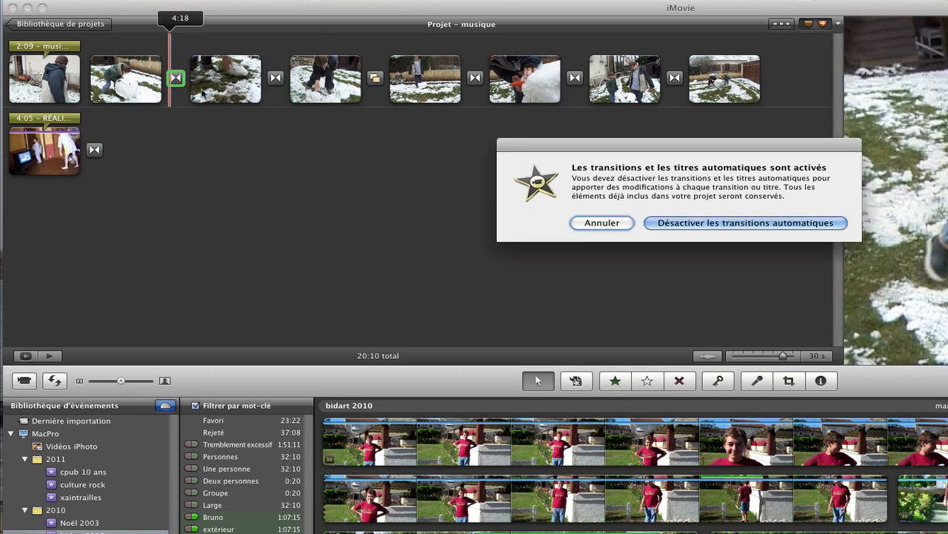
click(716, 233)
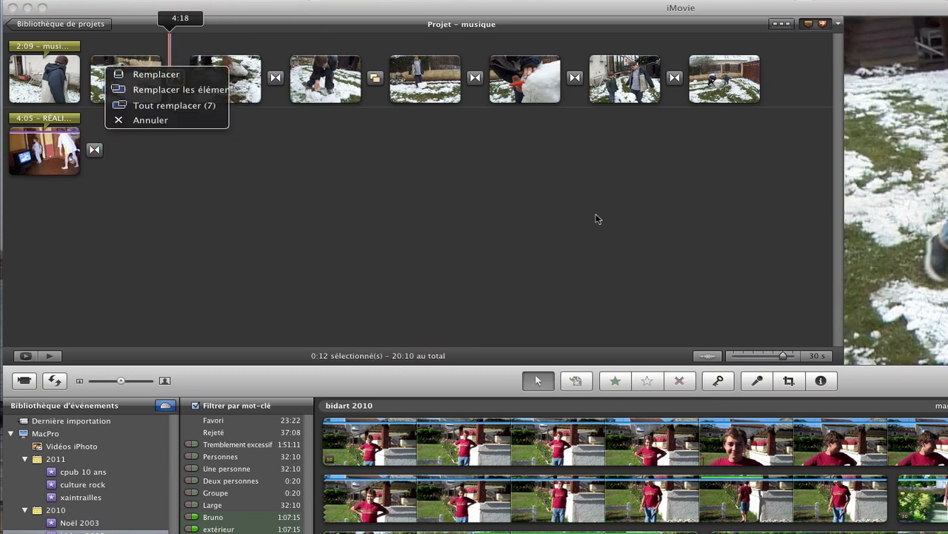
click(167, 106)
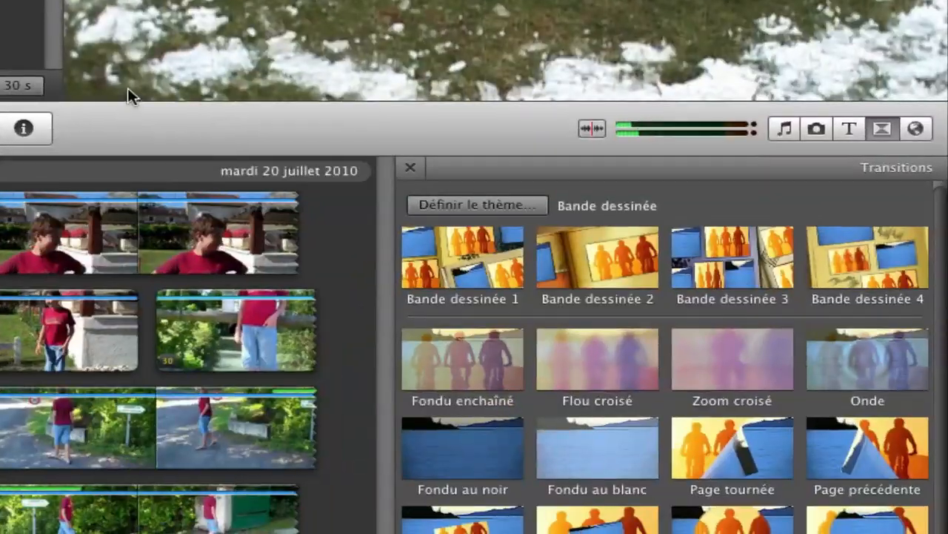
Replace only the transition between the fourth and fifth clips with Bande dessinée 4 and play the result.
drag(868, 271, 432, 140)
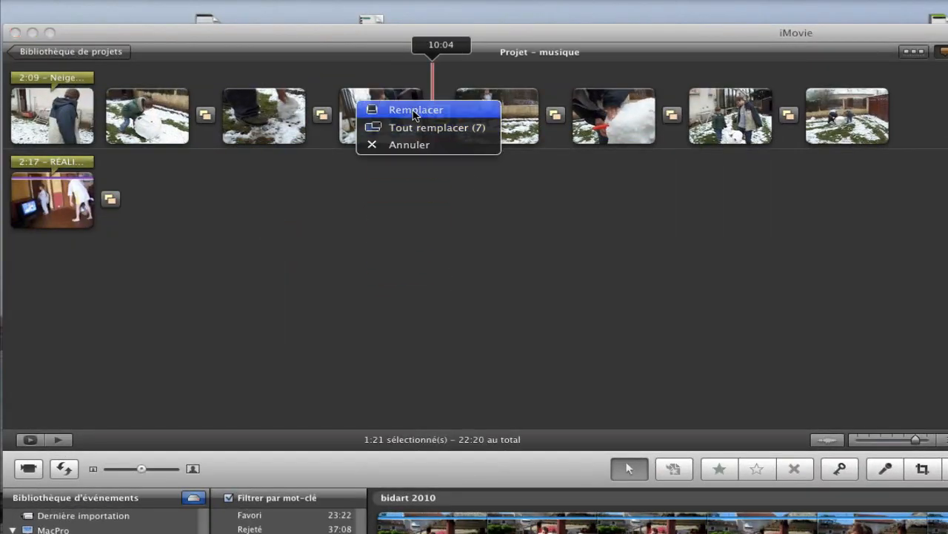
click(417, 111)
click(379, 69)
key(space)
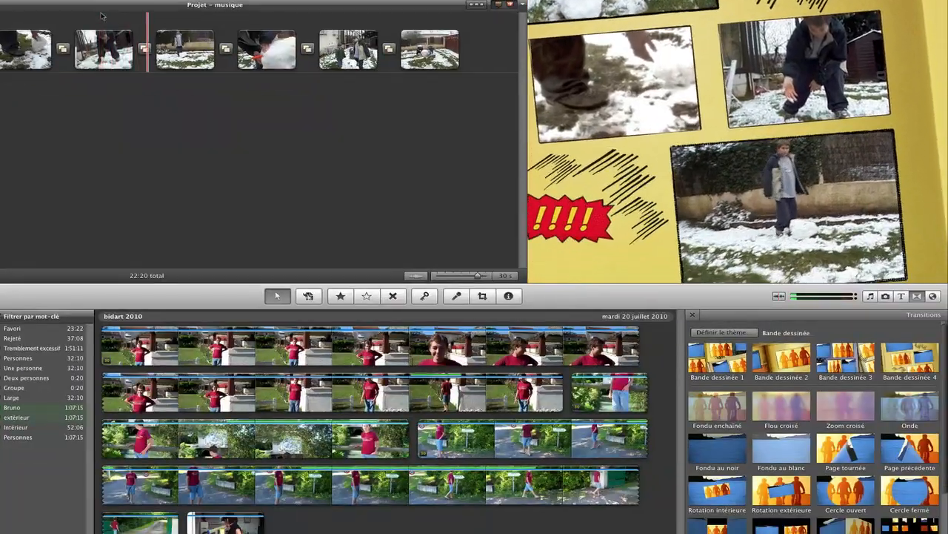
key(space)
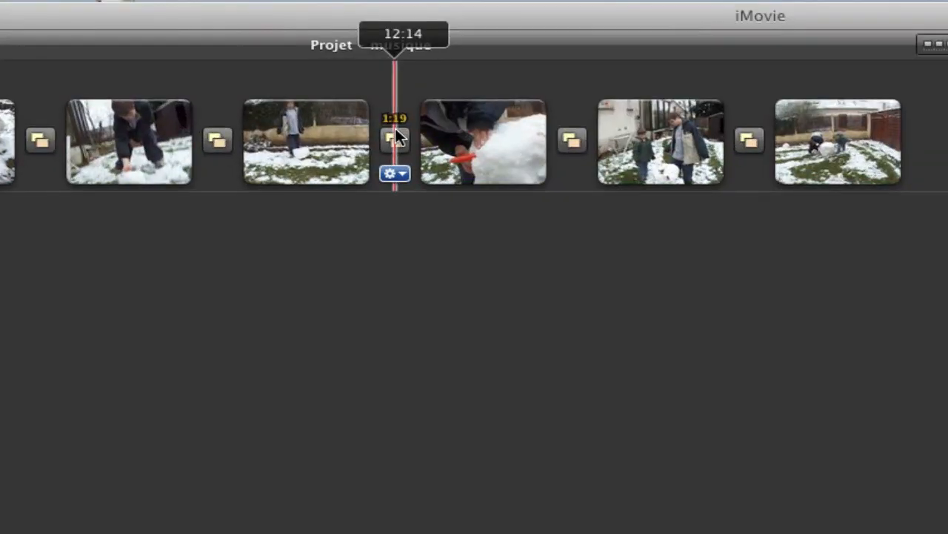
Select the transition between the fifth and sixth clips and move its image marker 1 earlier in the second clip.
click(395, 128)
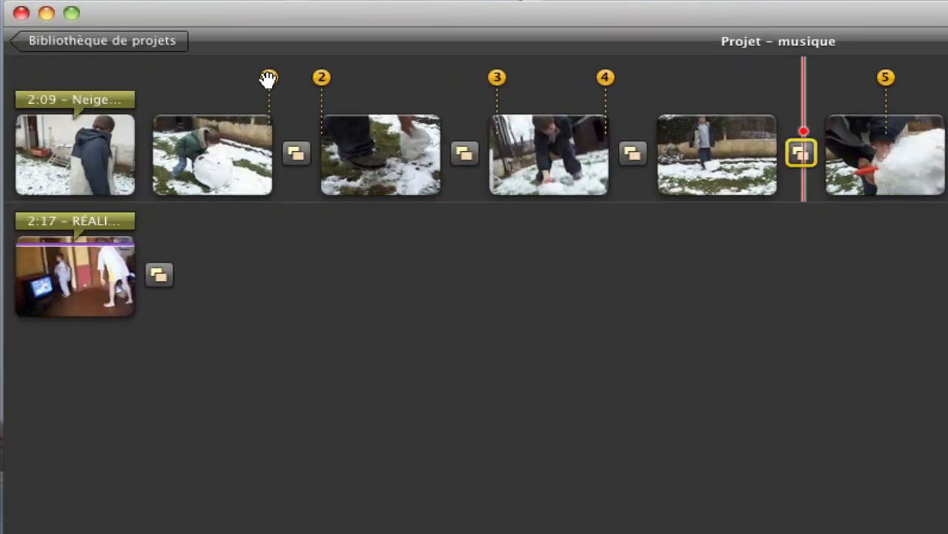
drag(265, 78, 202, 96)
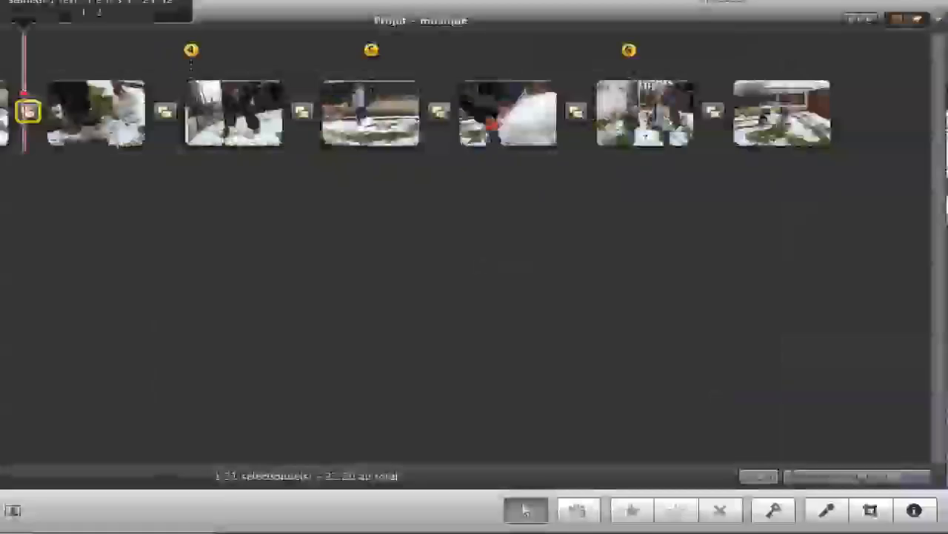
For the transition between the second and third clips, move marker 2 to the fifth clip's start, 3 to the second clip, and 4 within the fourth.
mouse_move(147, 57)
mouse_down()
mouse_move(660, 102)
mouse_move(650, 105)
mouse_up()
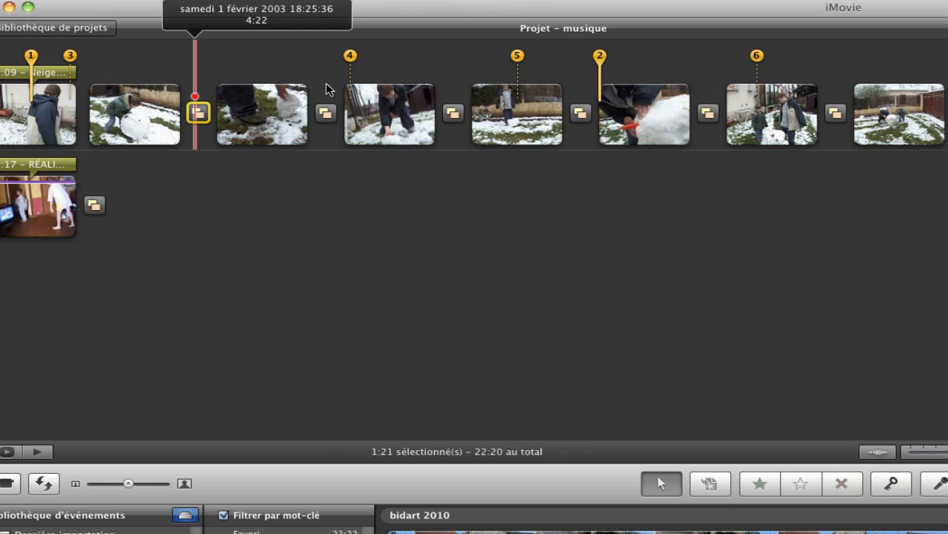
click(600, 57)
drag(600, 56, 461, 67)
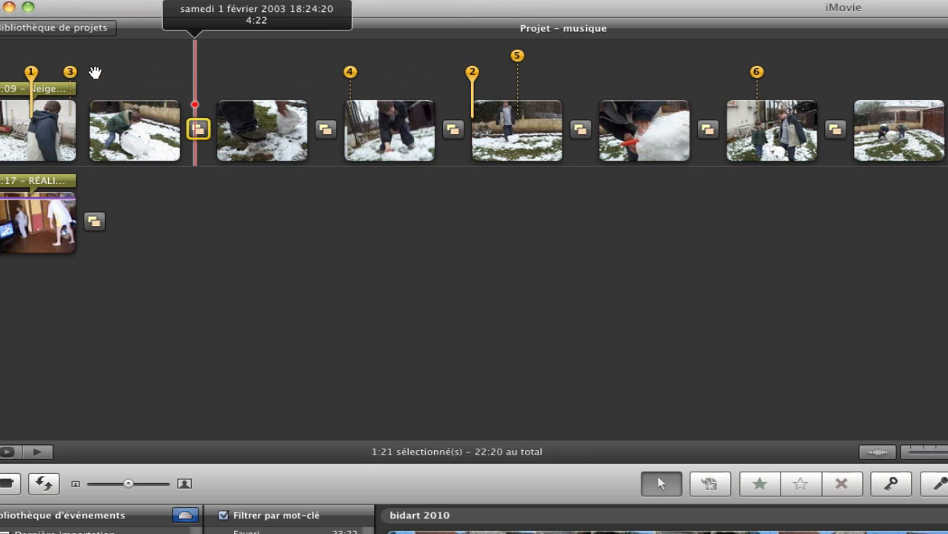
drag(69, 72, 148, 74)
drag(341, 71, 402, 74)
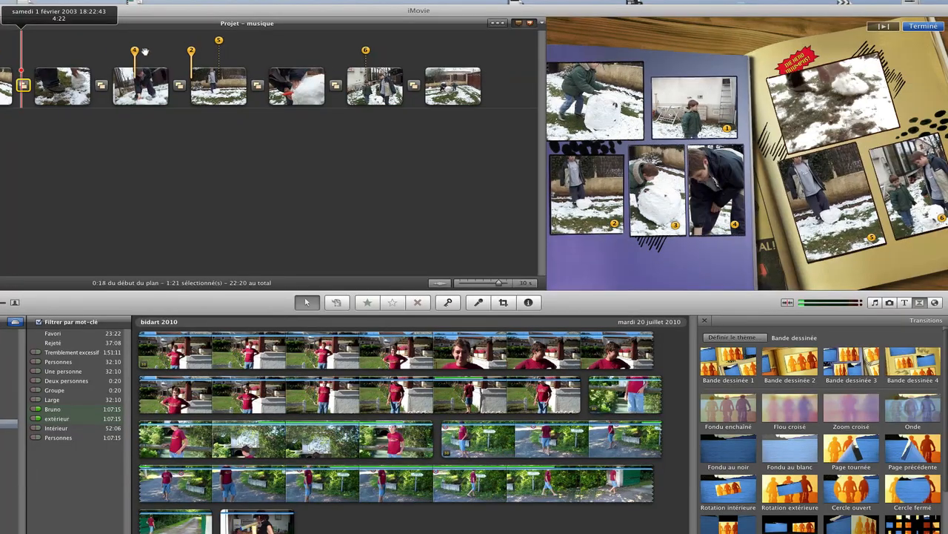
Move marker 5 to the carrot clip and marker 6 to the last snow clip, readjust marker 3, and play the transition.
drag(227, 41, 276, 41)
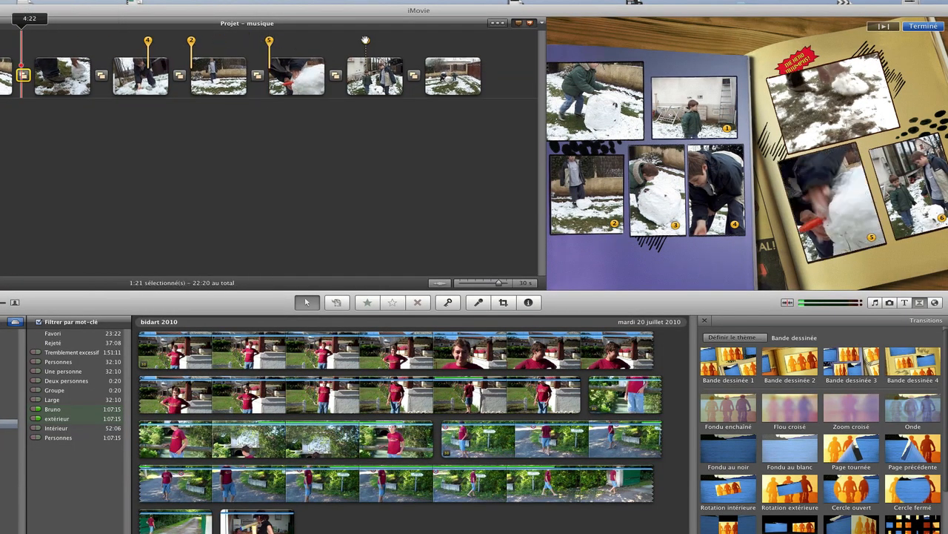
drag(366, 40, 454, 42)
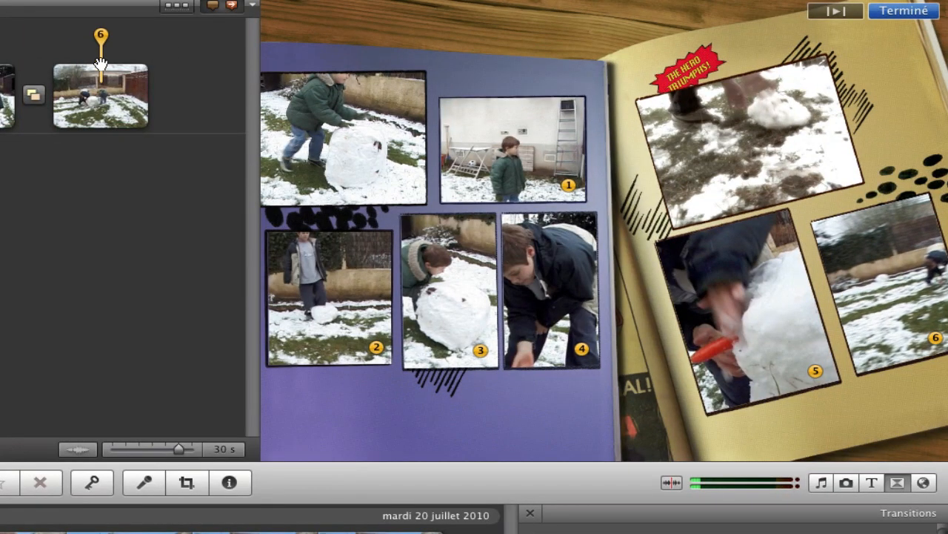
drag(98, 67, 71, 69)
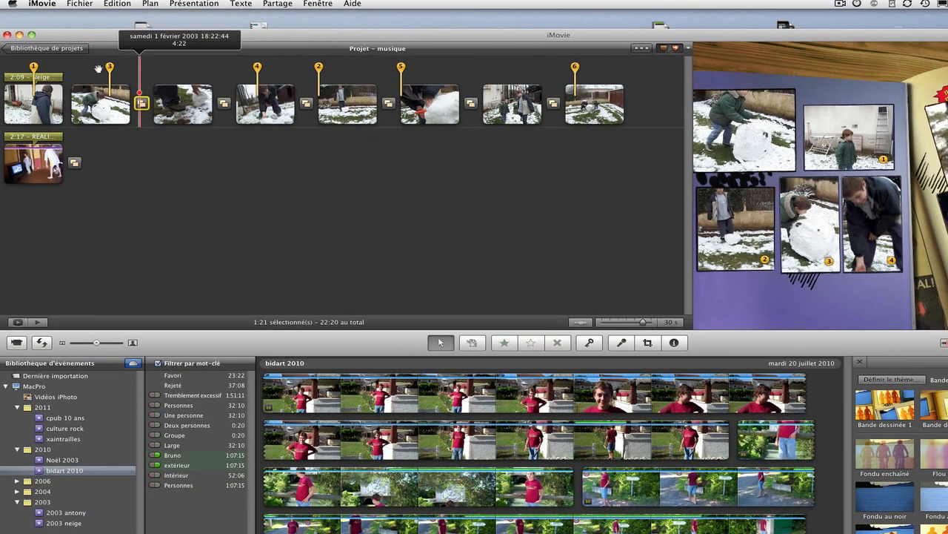
drag(98, 69, 126, 69)
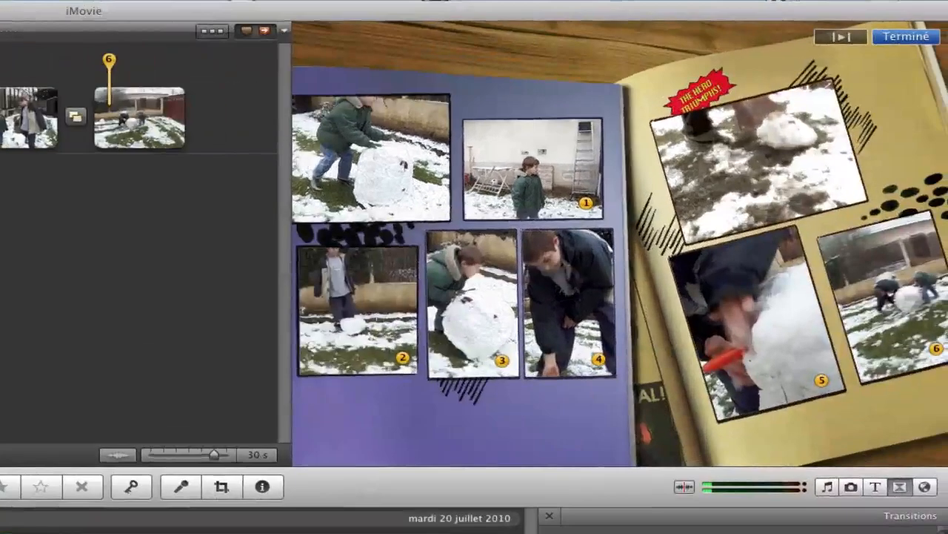
key(space)
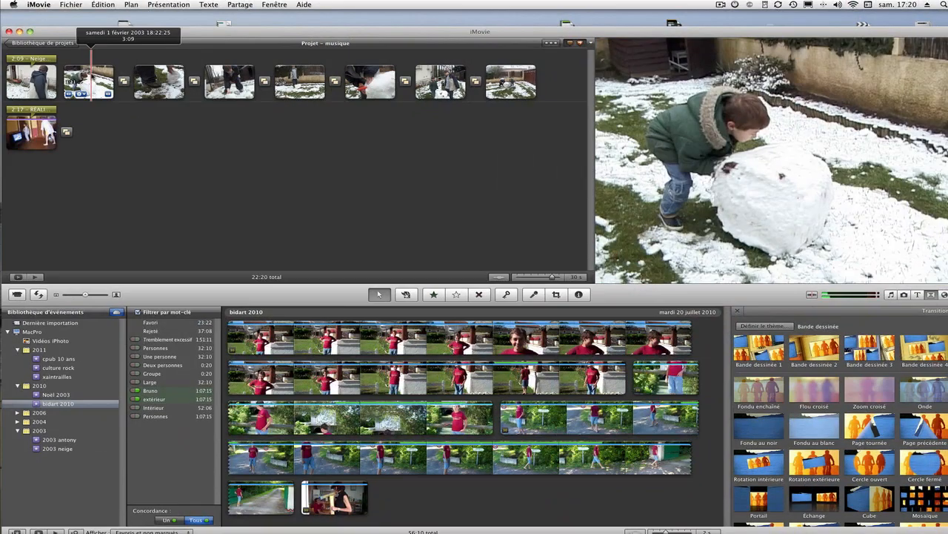
For the transition between the third and fourth clips, move image marker 2 earlier in the first clip and adjust markers 3 and 6.
click(193, 81)
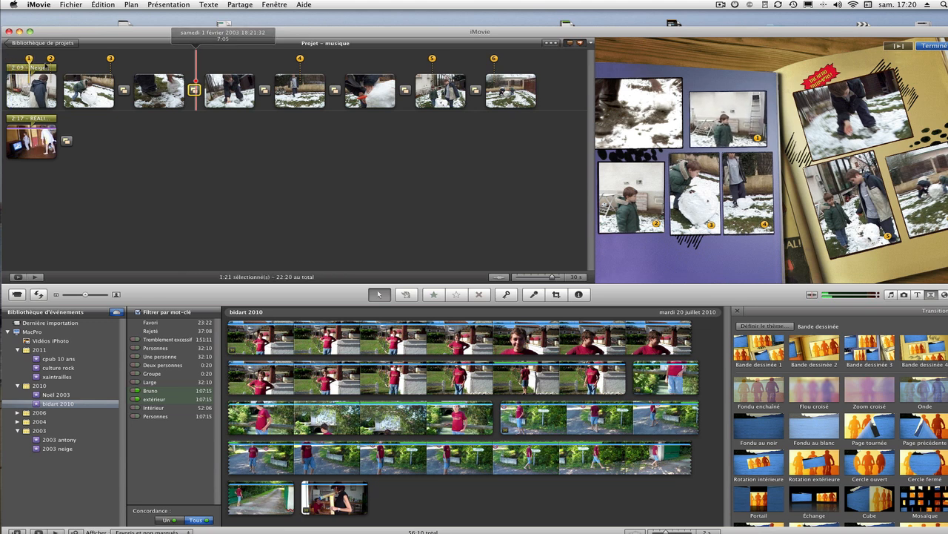
drag(43, 60, 31, 63)
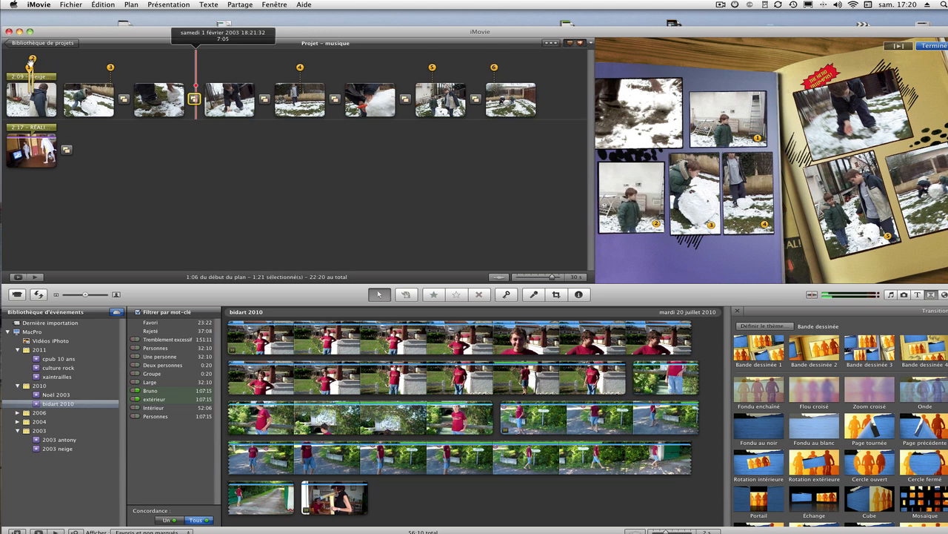
mouse_move(109, 68)
mouse_down()
mouse_move(95, 69)
mouse_move(112, 69)
mouse_up()
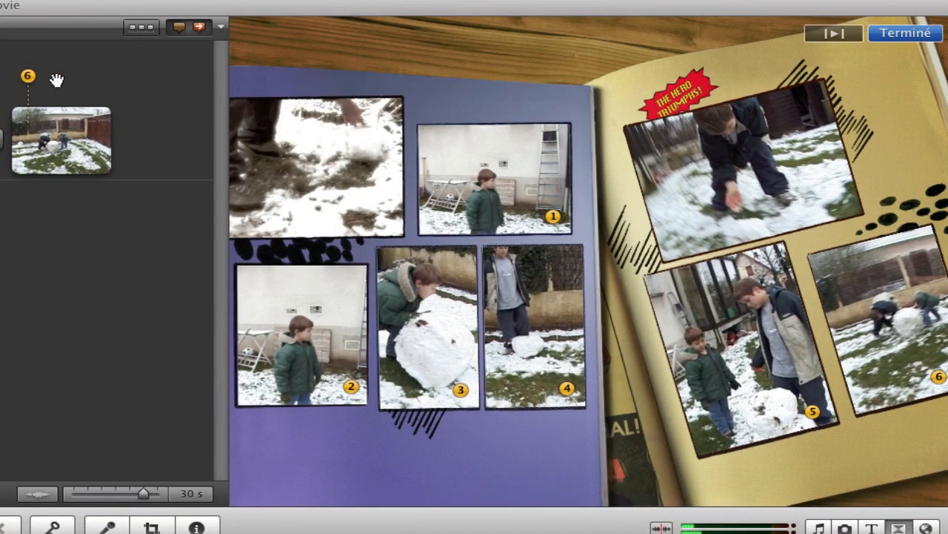
mouse_move(28, 76)
mouse_down()
mouse_move(77, 83)
mouse_move(22, 86)
mouse_up()
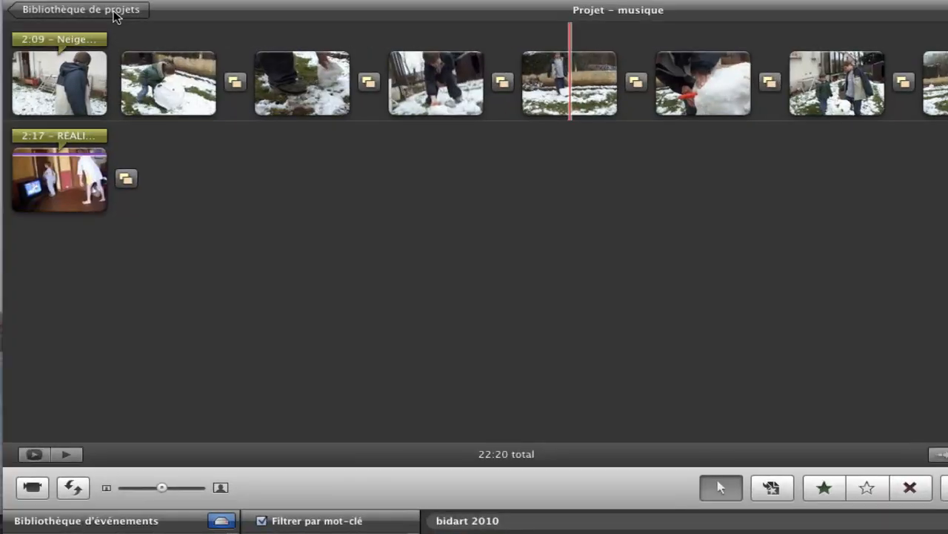
Open the bidart project from the project library and play it.
click(82, 10)
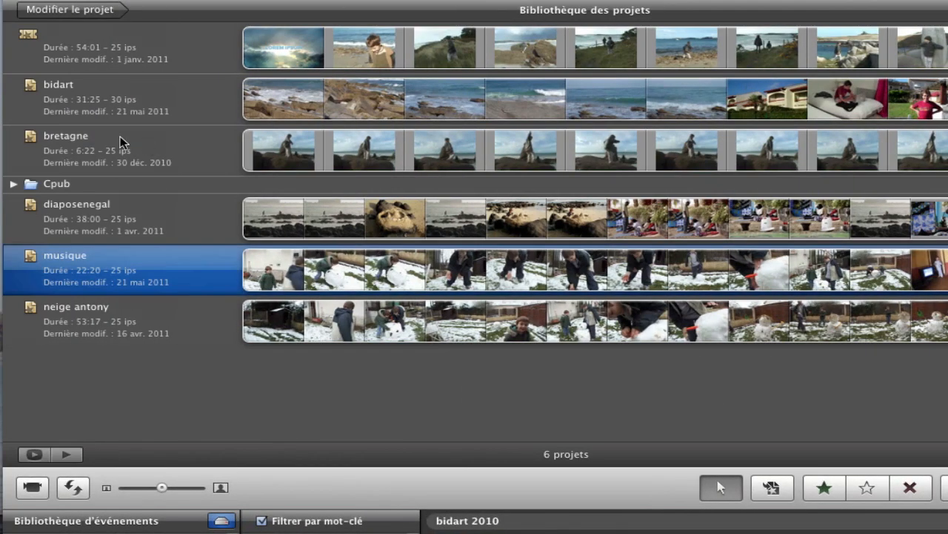
click(109, 117)
double_click(115, 112)
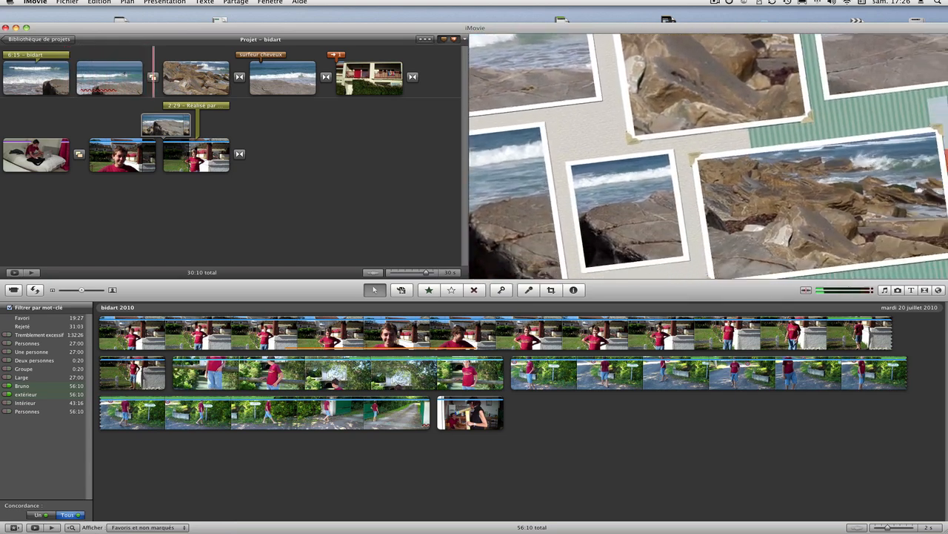
key(space)
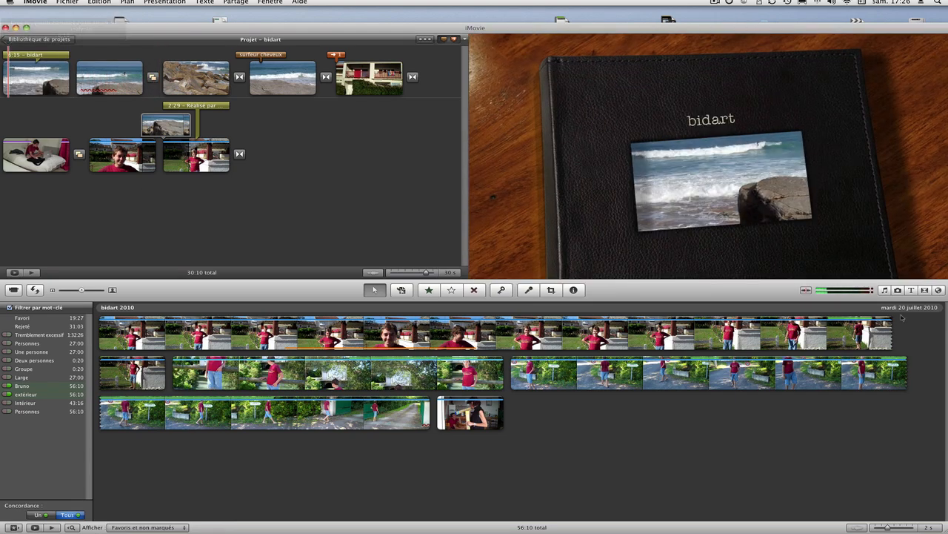
Replace all six transitions in the bidart project with an Album photo transition, turning off automatic transitions, and play the result.
click(912, 289)
click(924, 289)
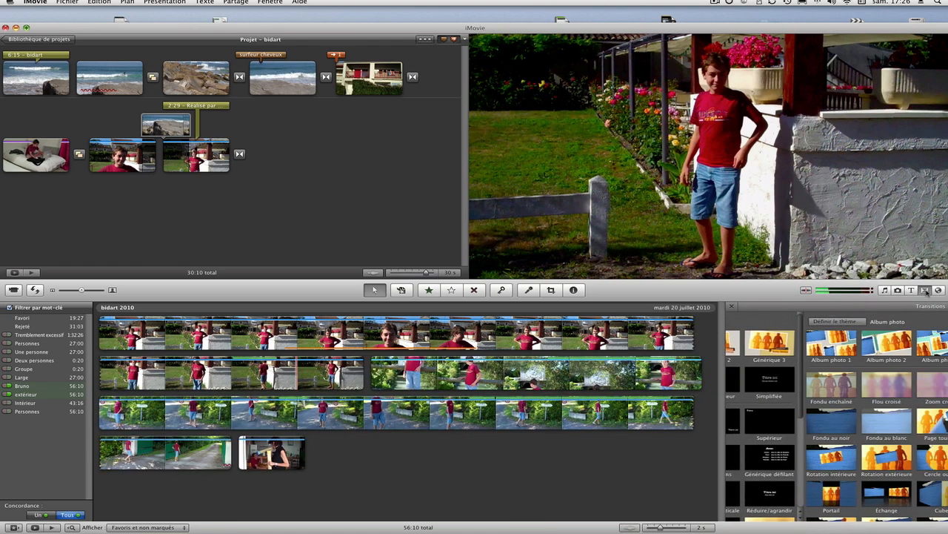
mouse_move(863, 342)
mouse_down()
mouse_move(409, 216)
mouse_move(239, 77)
mouse_up()
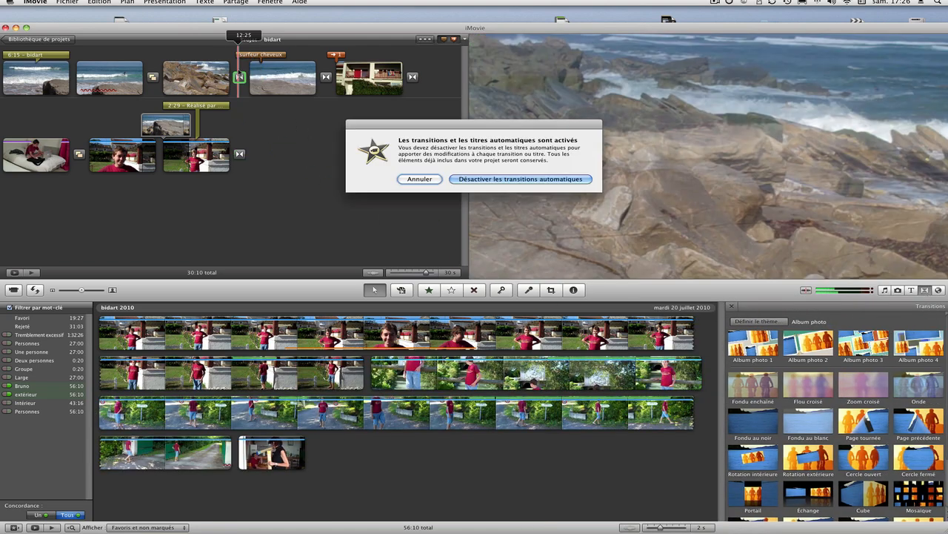
click(495, 179)
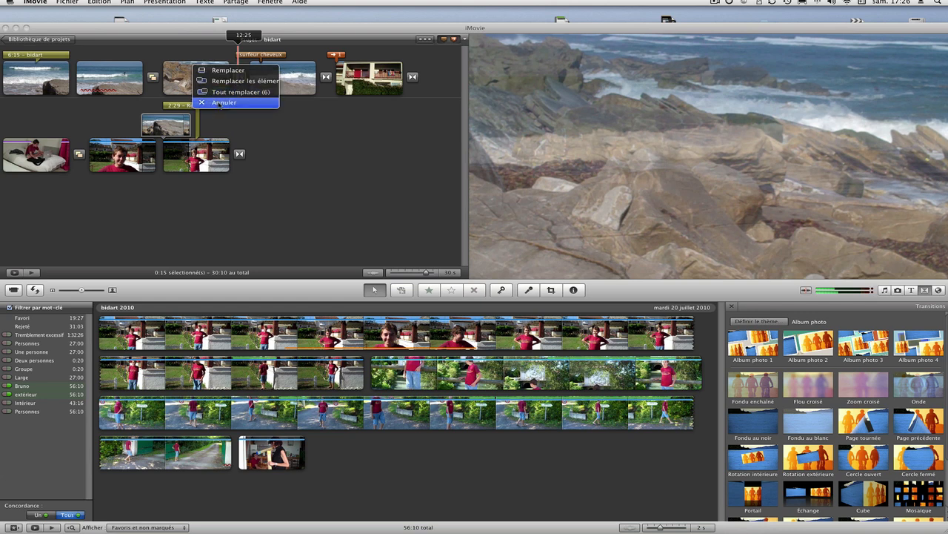
click(220, 92)
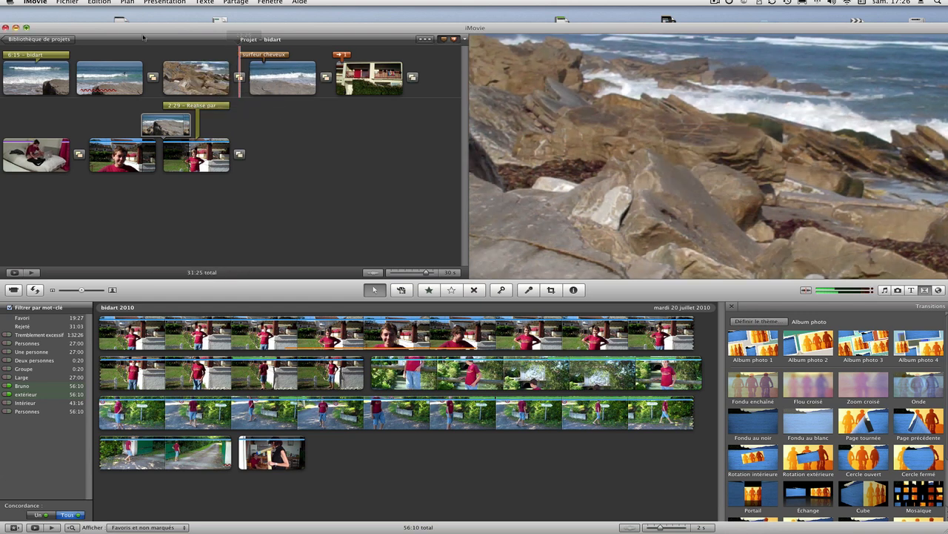
key(space)
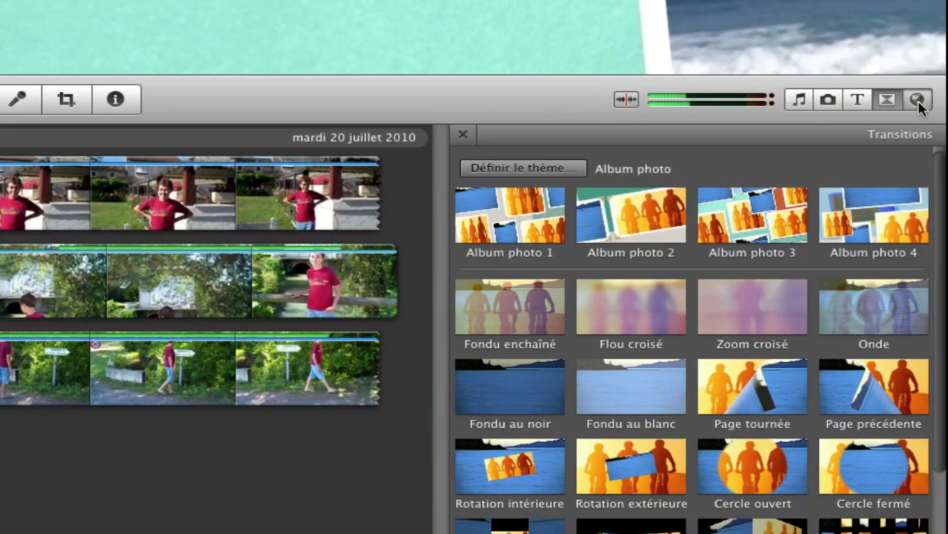
Insert the Carte style ancien map between the first two clips and set its duration to 3:00.
click(932, 231)
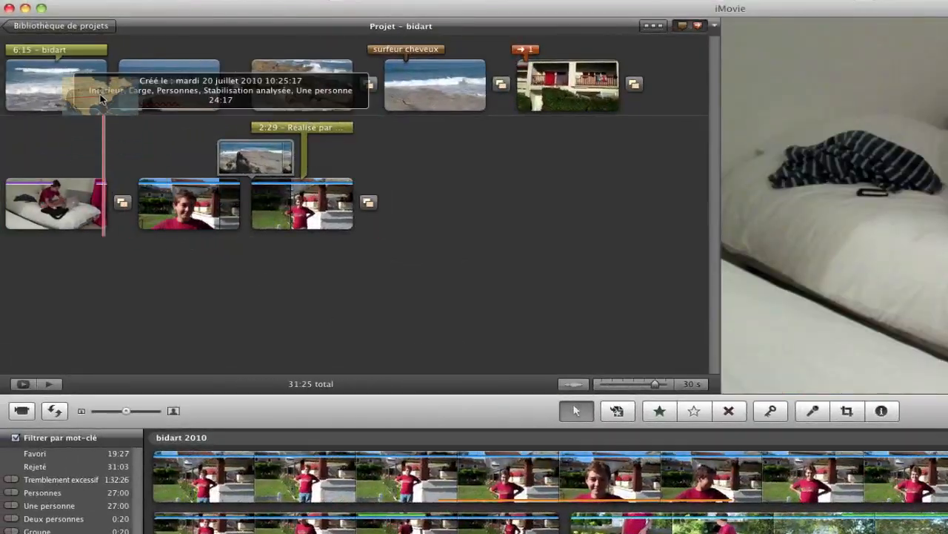
drag(101, 99, 114, 84)
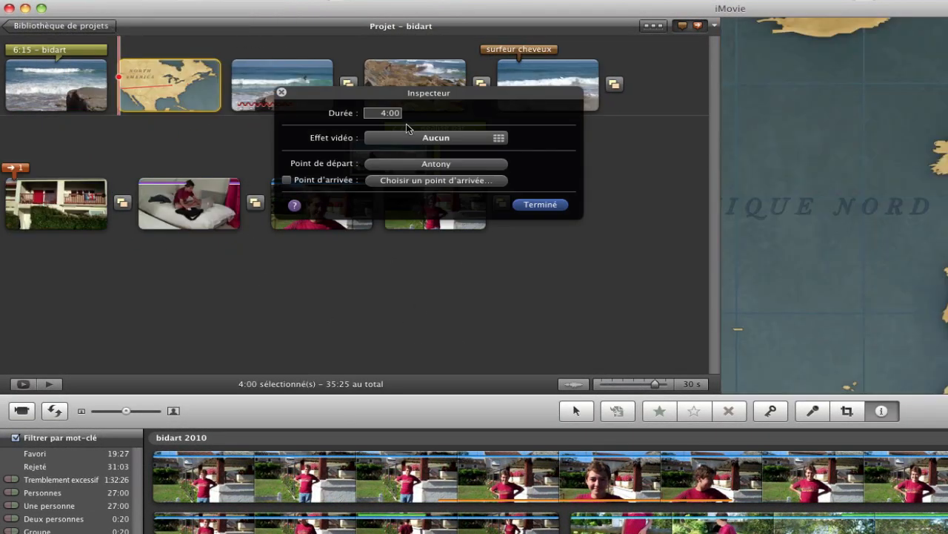
click(387, 114)
Set the map's arrival point to BIQ - Anglet, found by searching "biarr", and label it Bidart on the map.
click(412, 180)
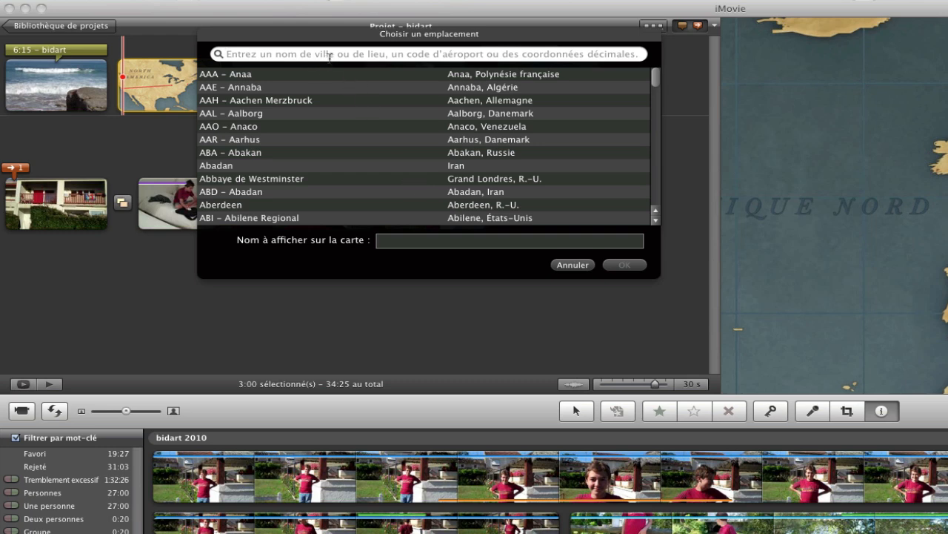
text(biarr)
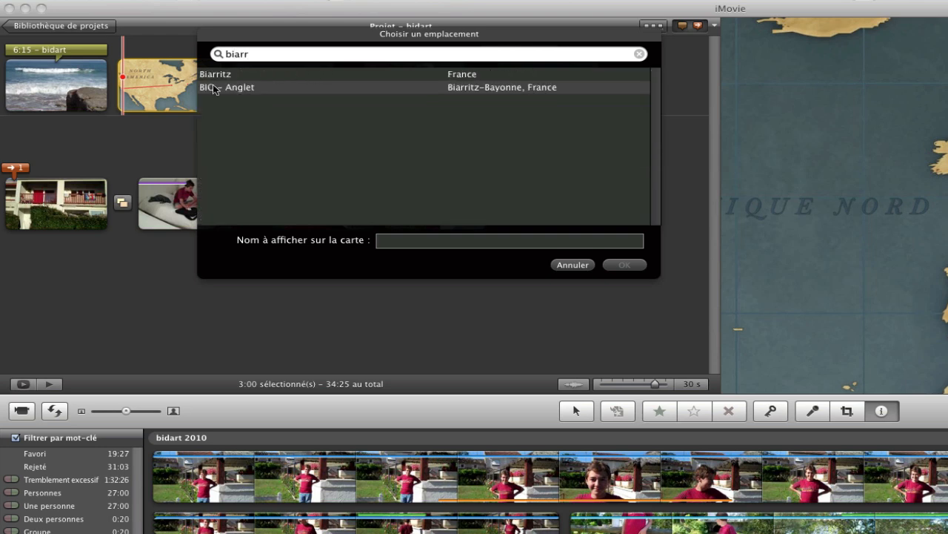
click(214, 88)
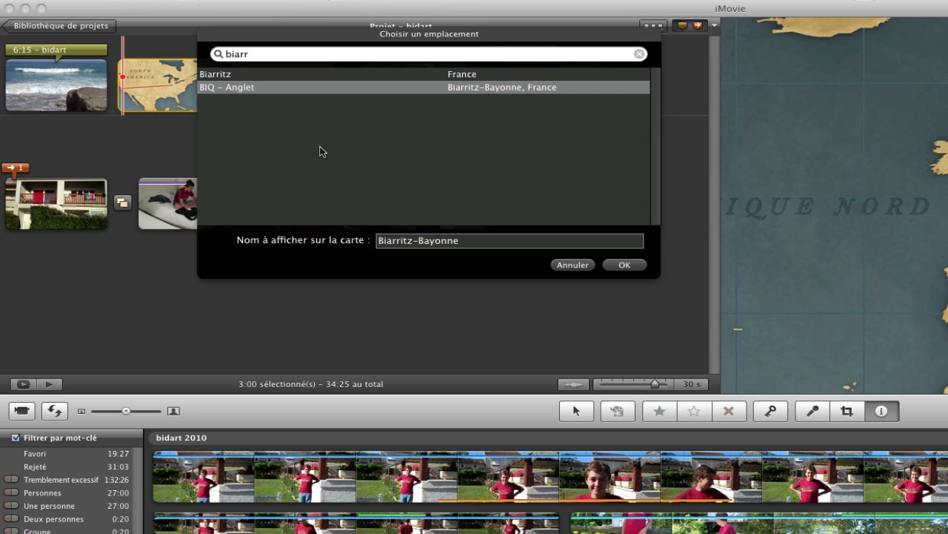
triple_click(472, 242)
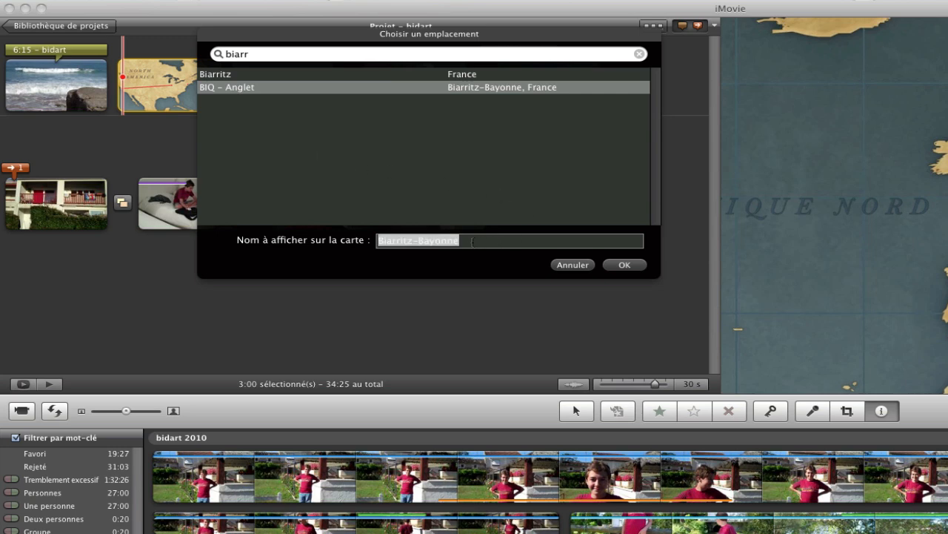
text(Bidart)
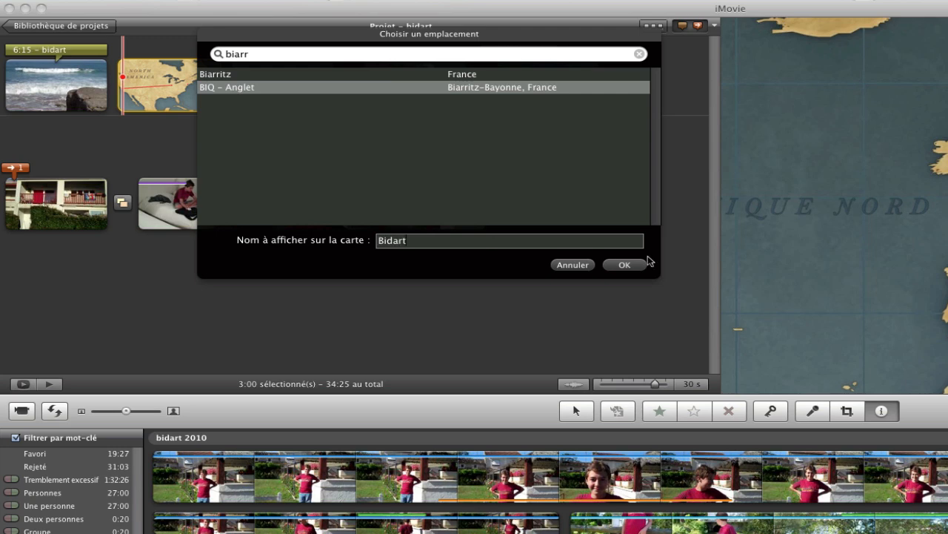
click(625, 265)
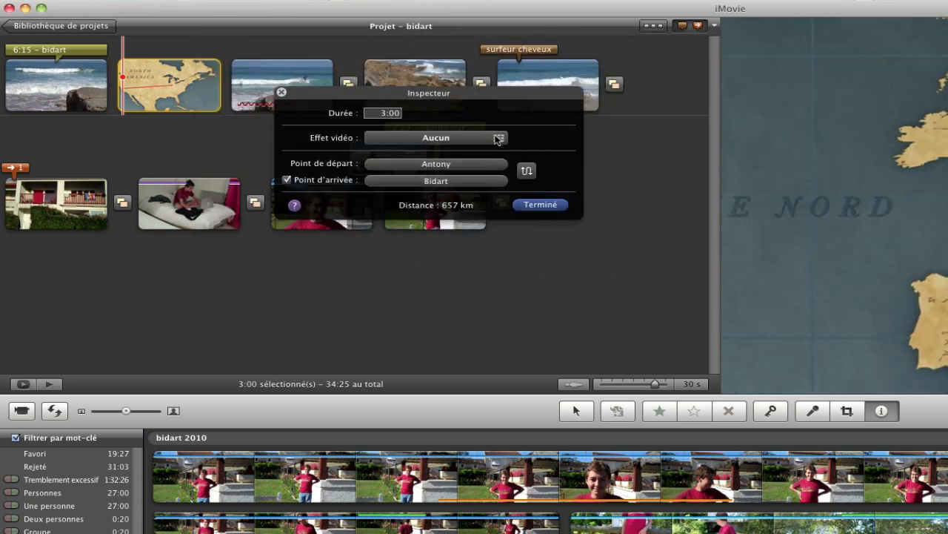
Apply the Bords adoucis video effect to the map, close its settings and play the project.
click(499, 140)
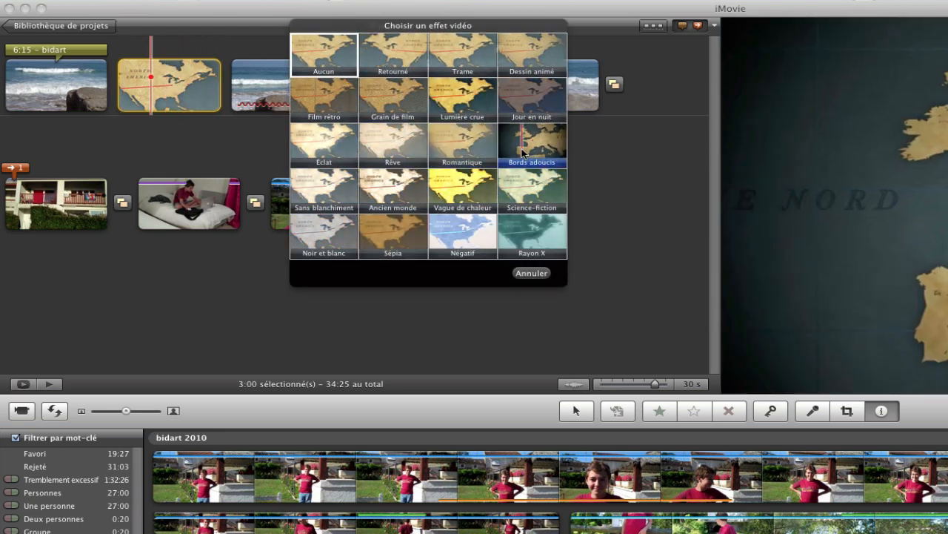
click(523, 152)
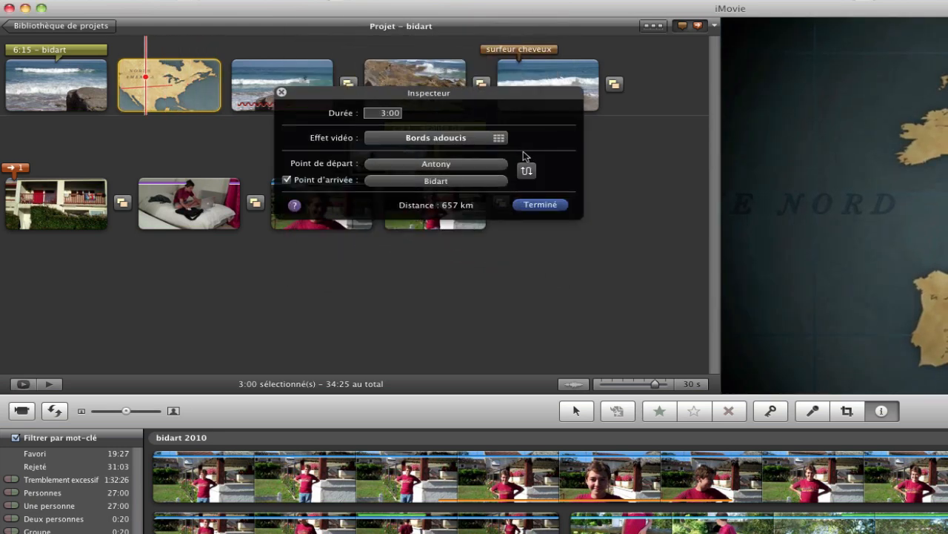
click(541, 205)
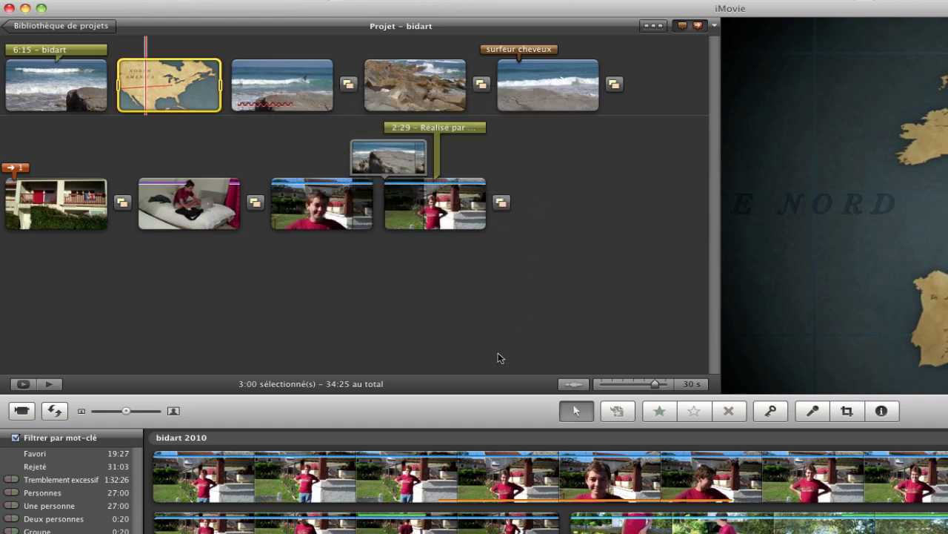
key(space)
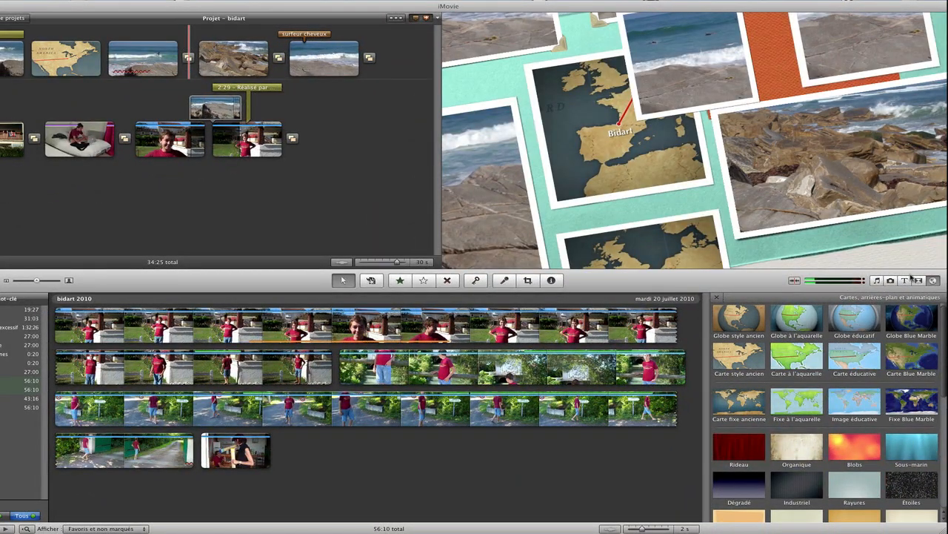
Add an Album photo 2 transition between the map and the surfer clip.
click(918, 280)
drag(798, 335, 106, 63)
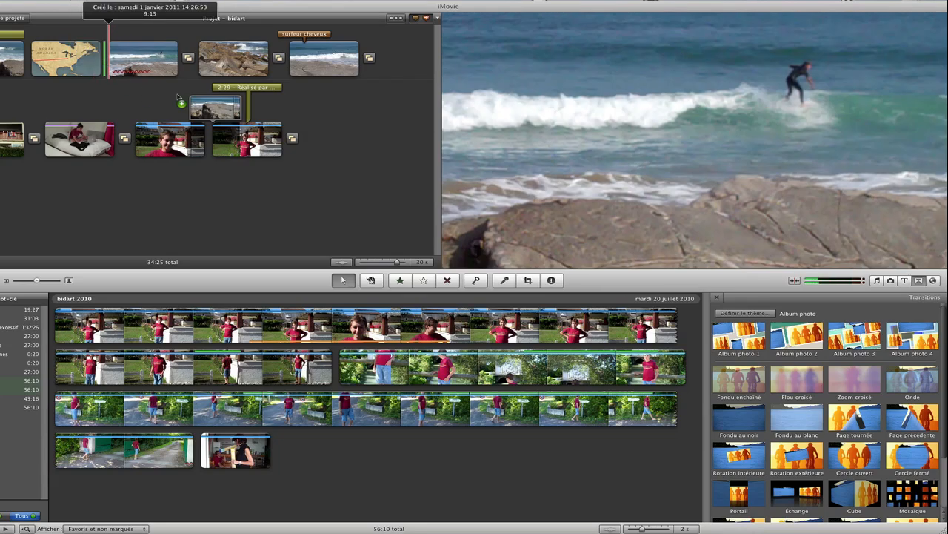
drag(178, 95, 107, 59)
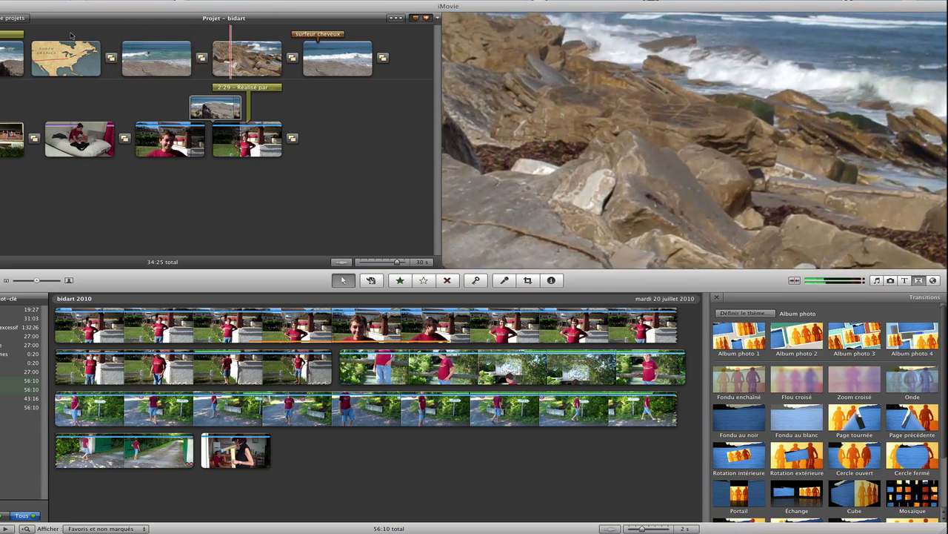
For the transition between the surfer and rocks clips, move marker 2 to the surfeur cheveux clip and marker 3 to the surfer clip, then play.
click(199, 59)
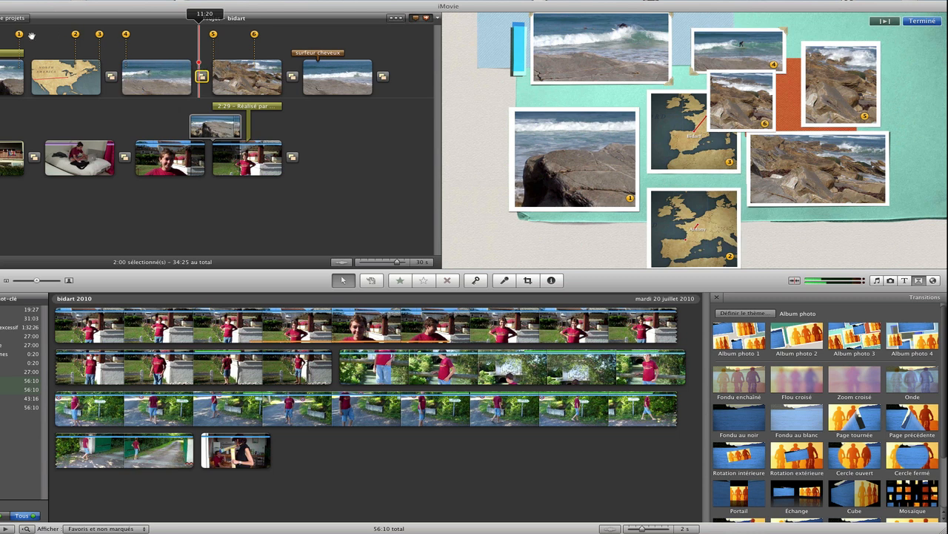
drag(75, 34, 315, 37)
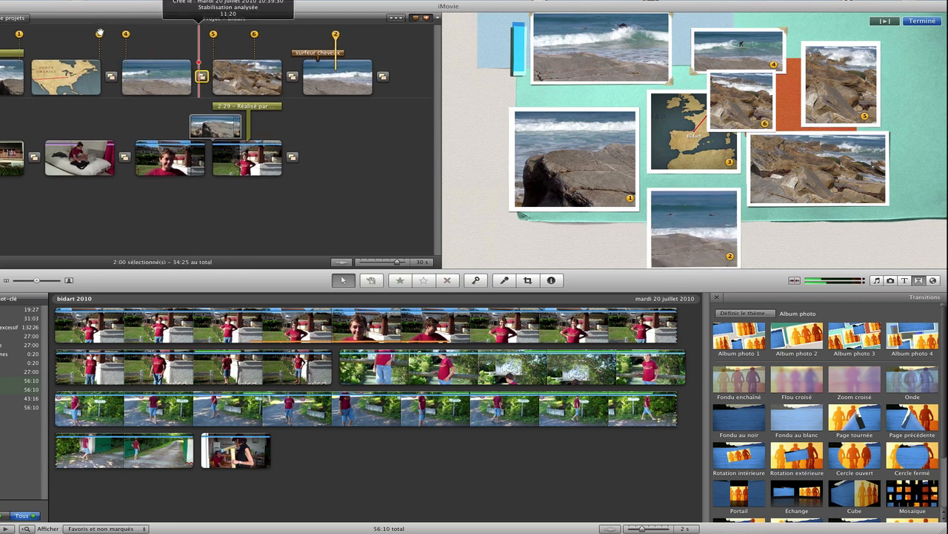
drag(100, 35, 176, 36)
key(space)
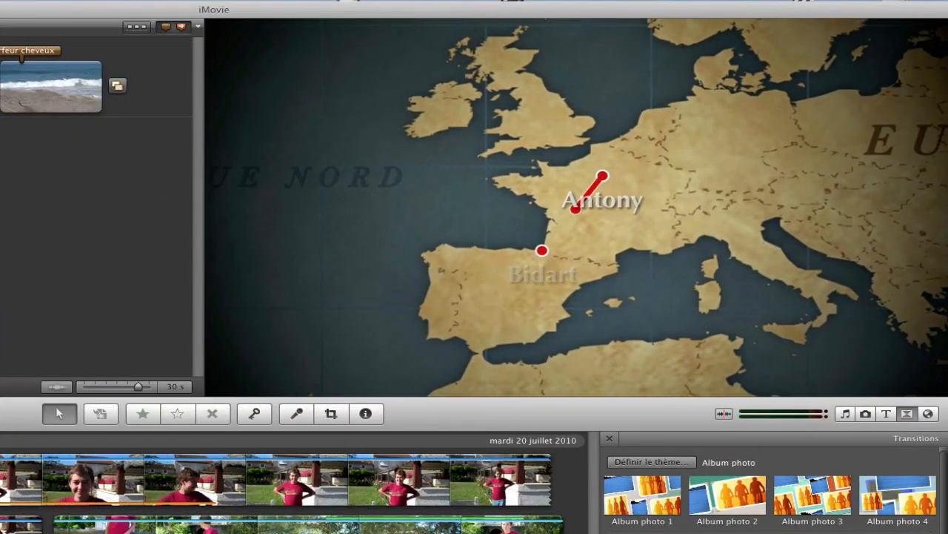
Paste the map at the end of the project, just before the final transition.
key(i)
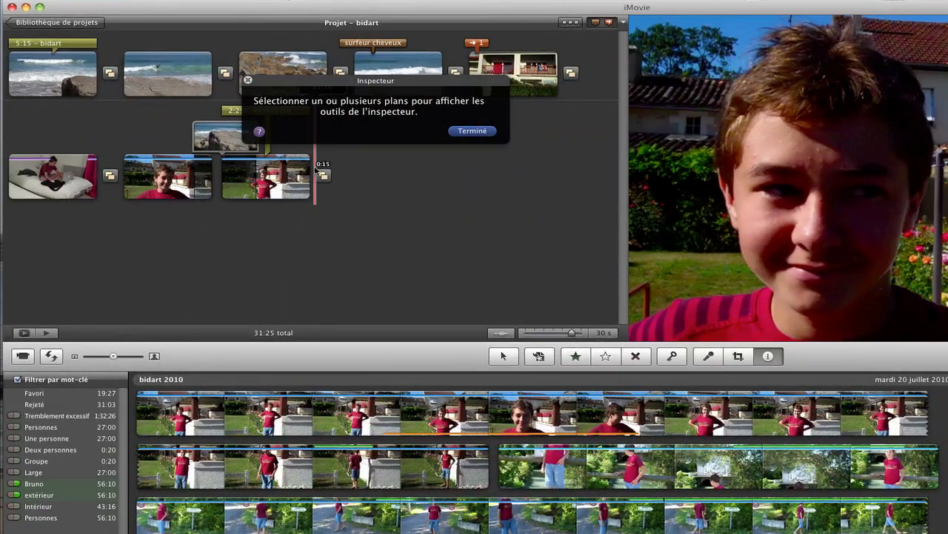
click(323, 175)
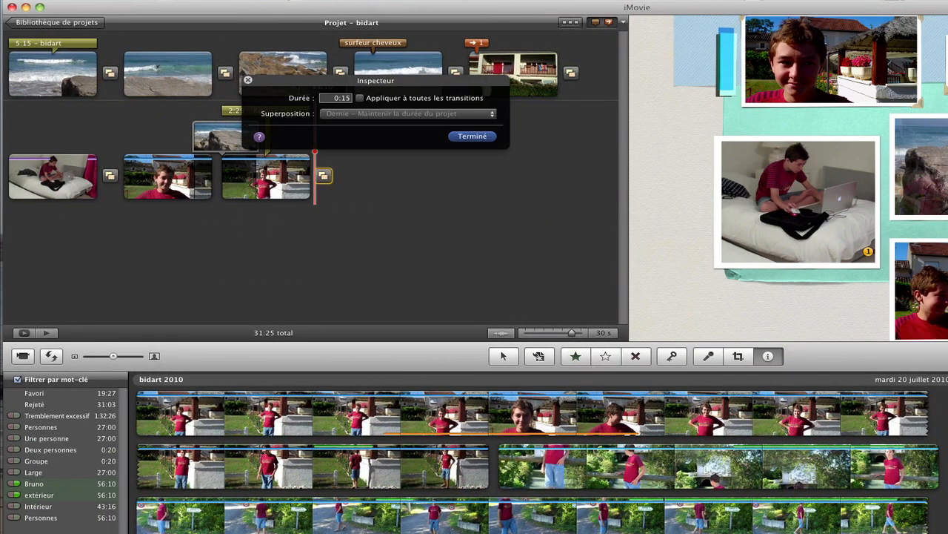
click(135, 0)
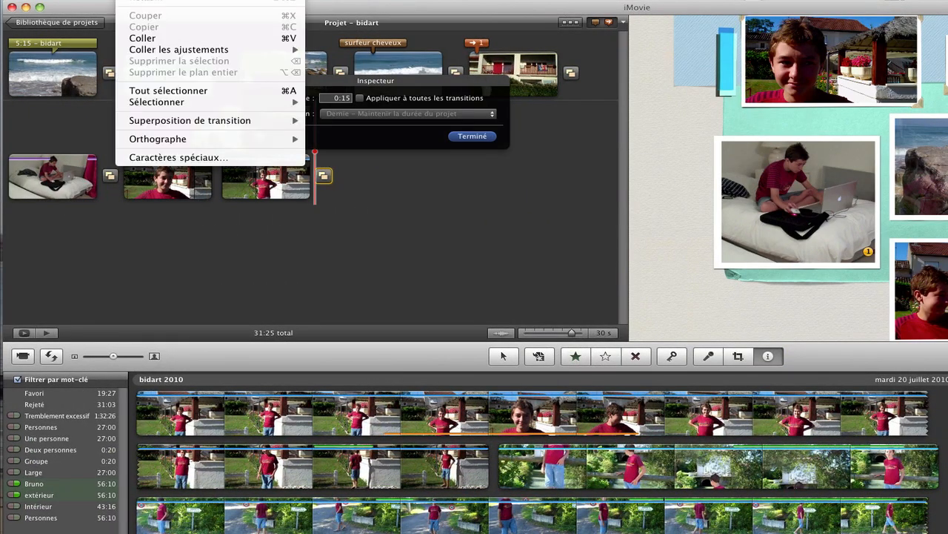
click(159, 38)
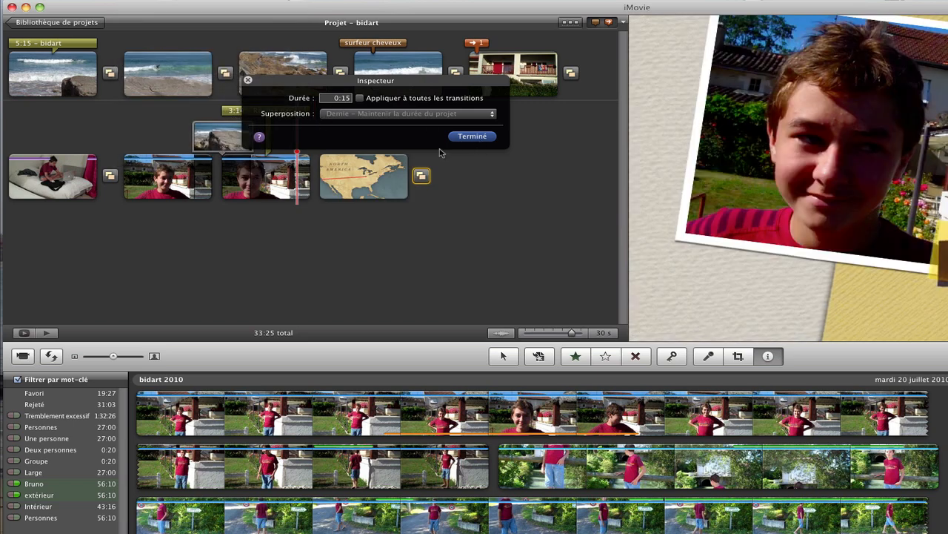
Swap the departure and arrival points of the map at the project's end and play from the closing credit clip.
double_click(370, 175)
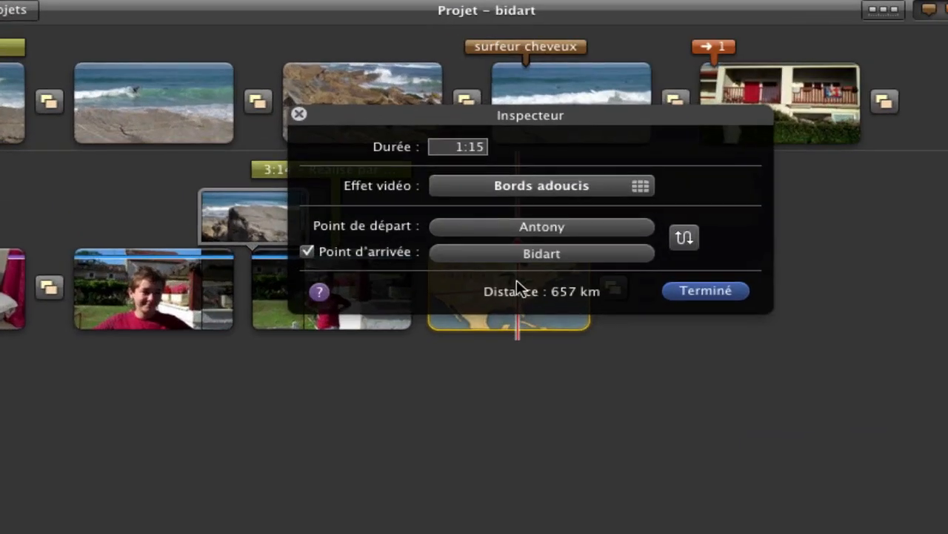
click(686, 238)
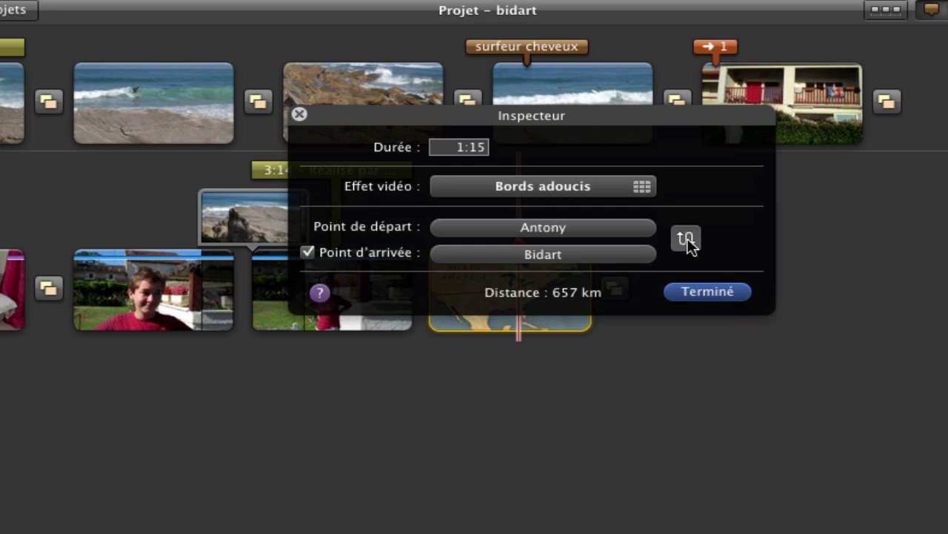
click(710, 292)
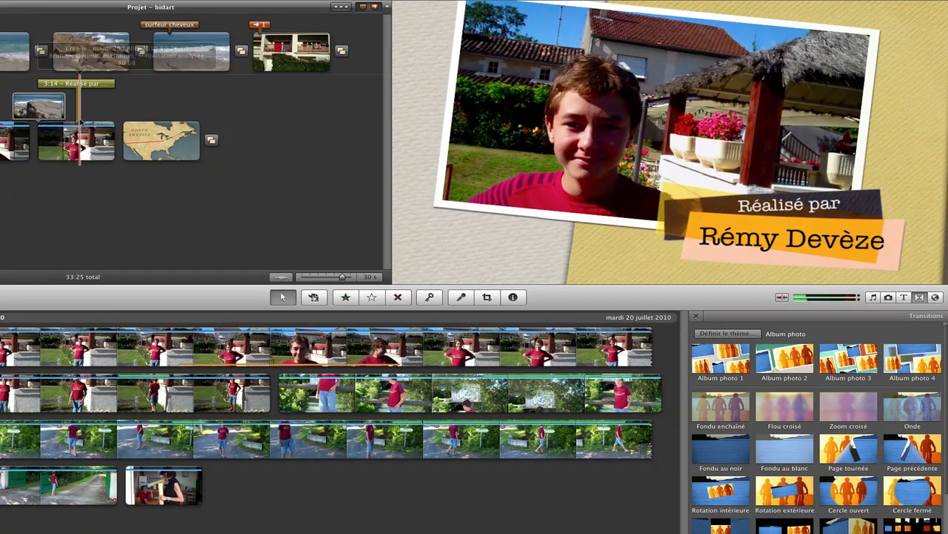
key(space)
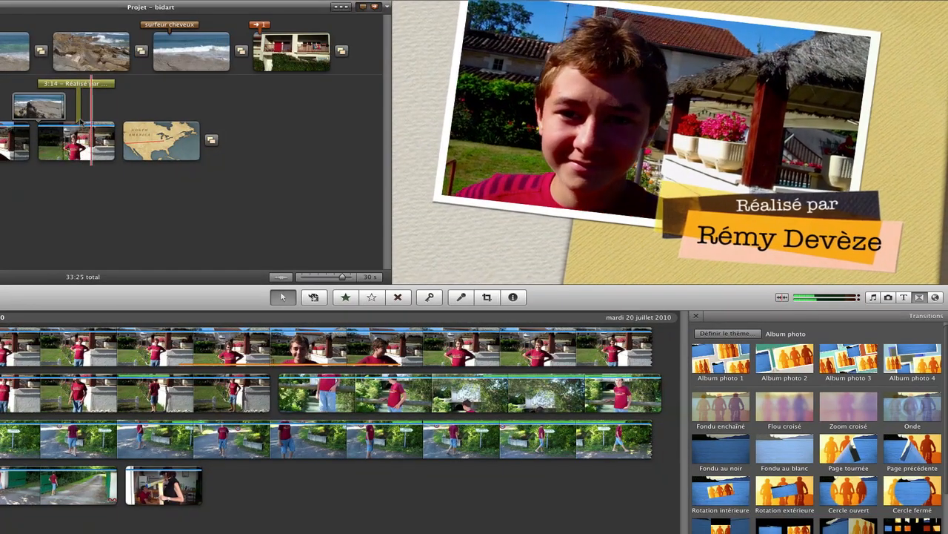